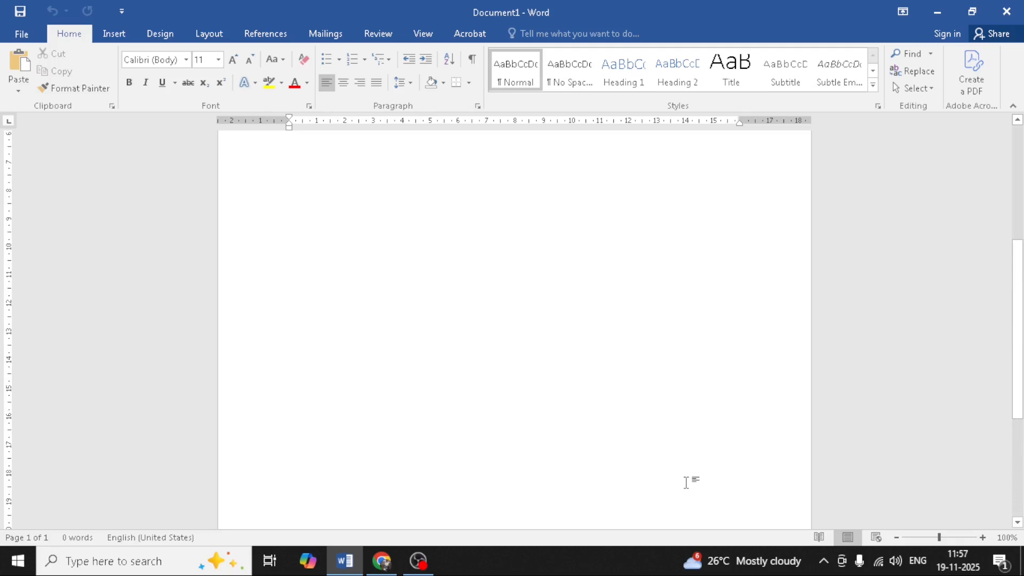
scroll(686, 482, "up", 1)
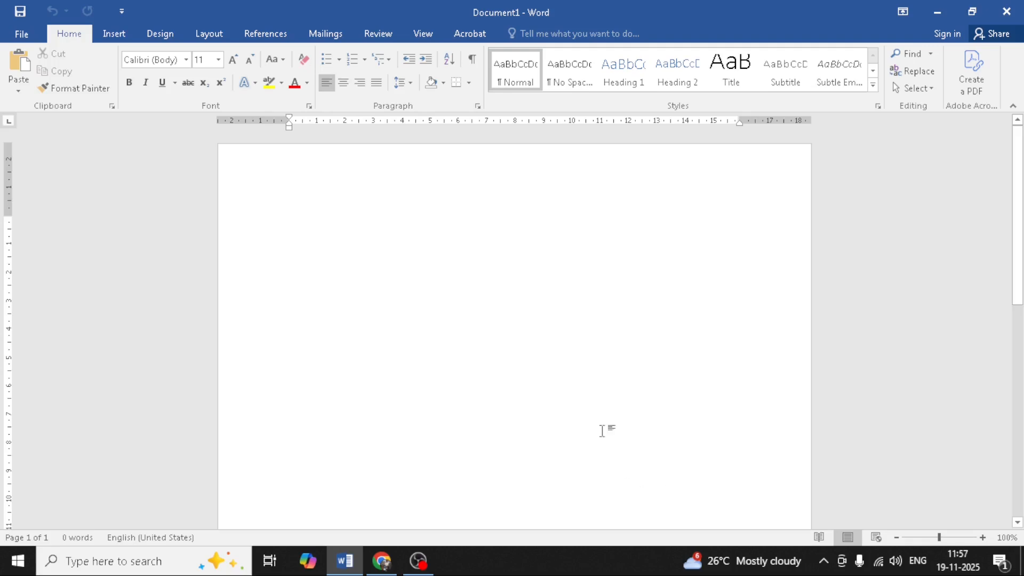
Step: Browse the built-in header gallery and choose Edit Header to start editing the blank header
double_click(289, 171)
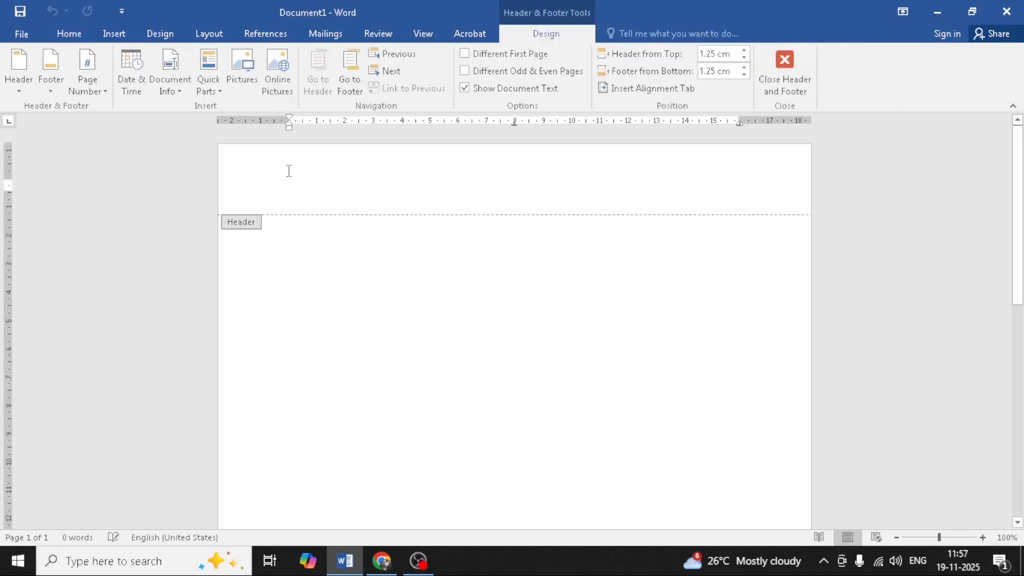
left_click(780, 72)
left_click(113, 33)
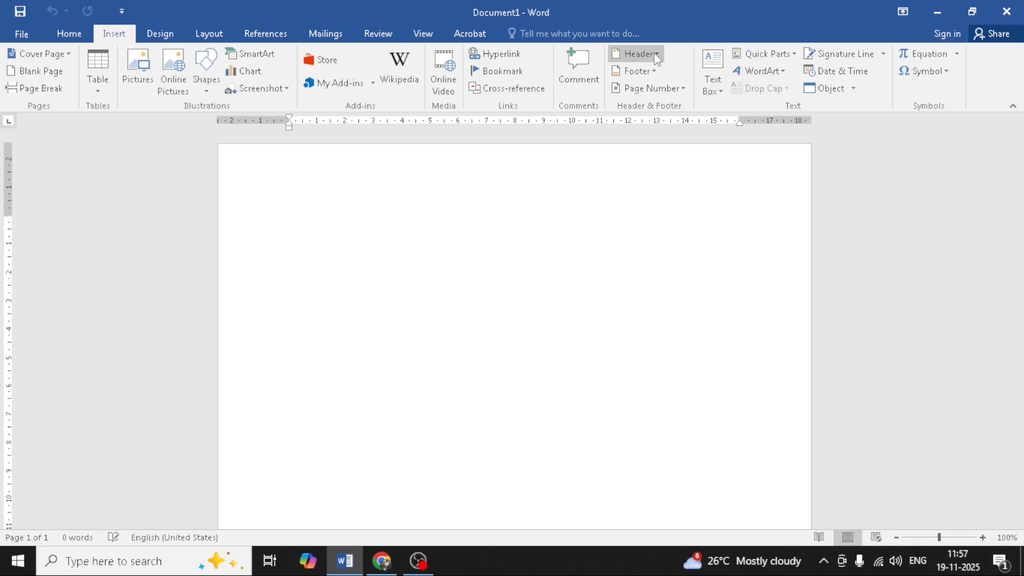
left_click(636, 53)
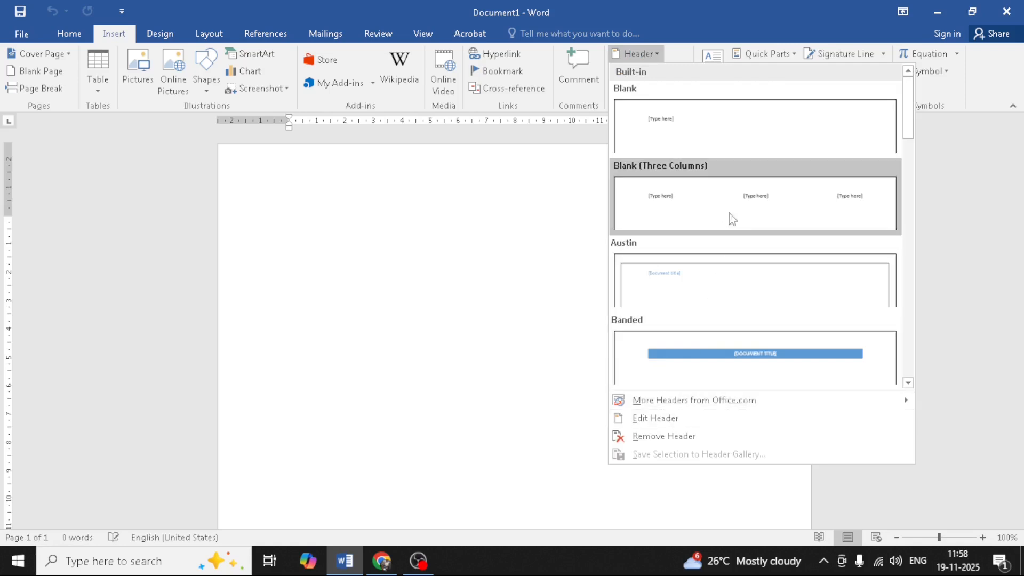
left_click_drag(909, 118, 916, 162)
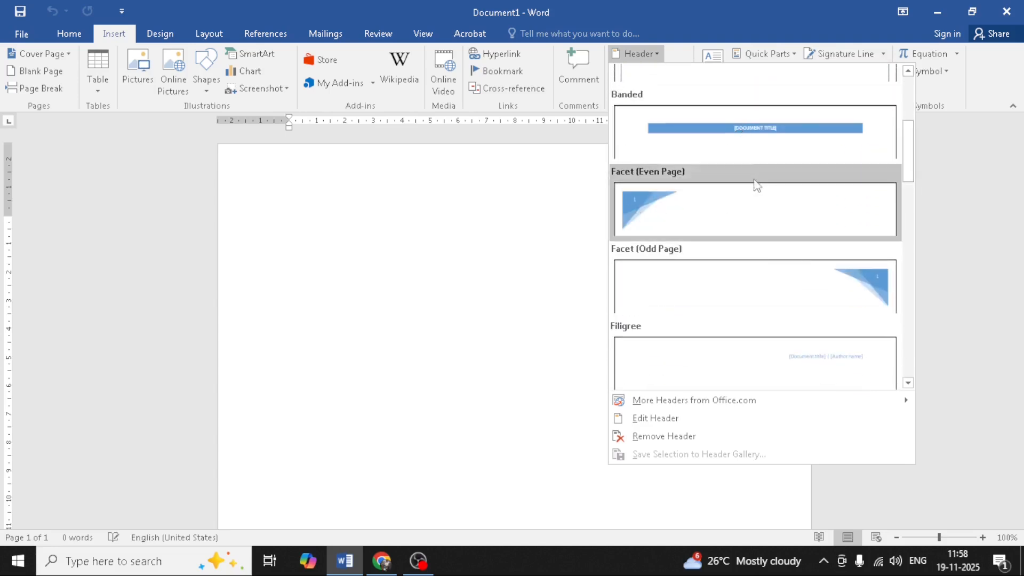
scroll(757, 192, "down", 3)
scroll(762, 201, "down", 4)
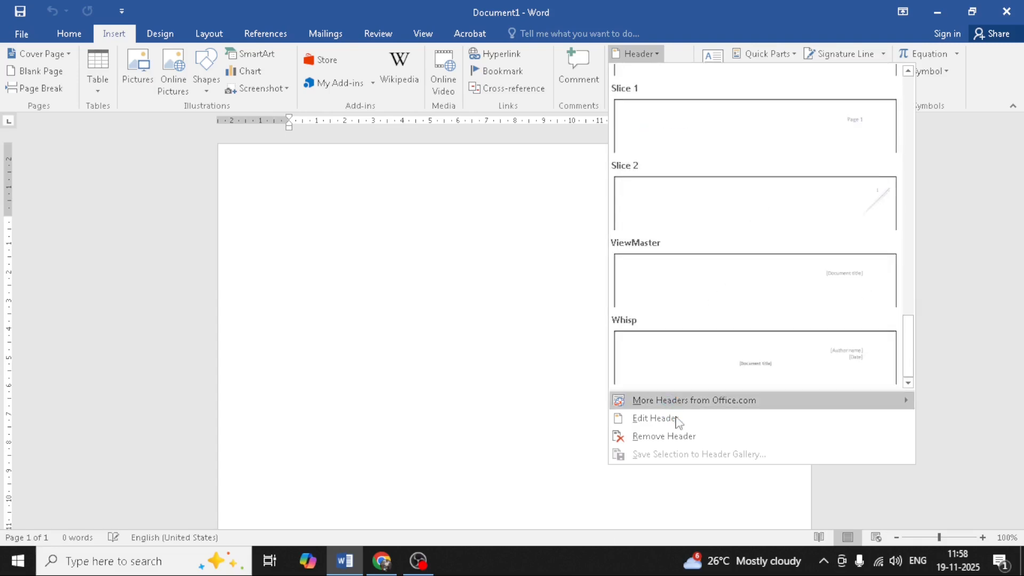
left_click(655, 418)
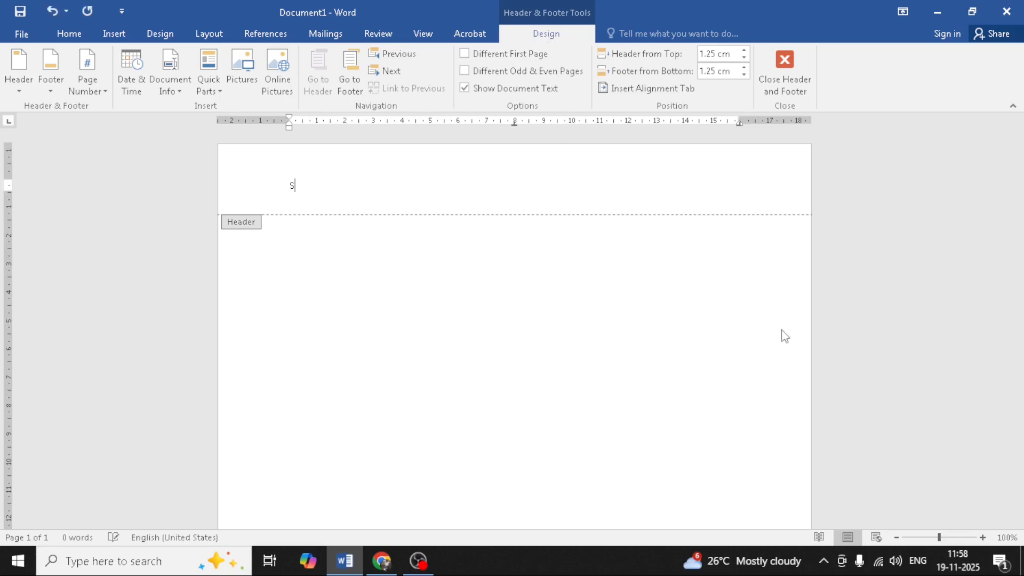
Step: Type 'Shree Digital Learning' in the header and make it bold at 22 pt
type("Shree Digital Learning")
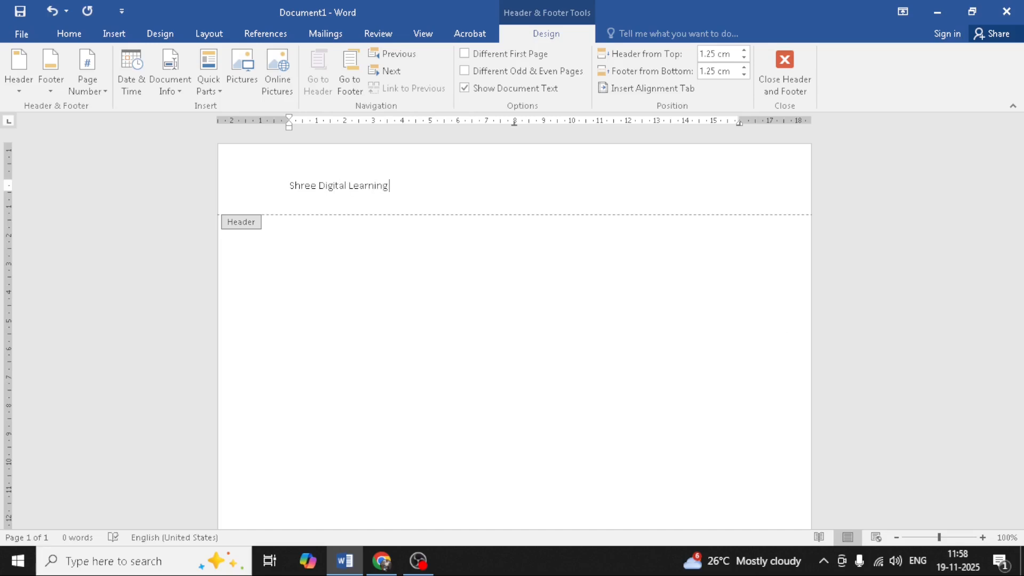
key("ctrl+shift+Left")
key("ctrl+shift+Left")
key("ctrl+shift+Left")
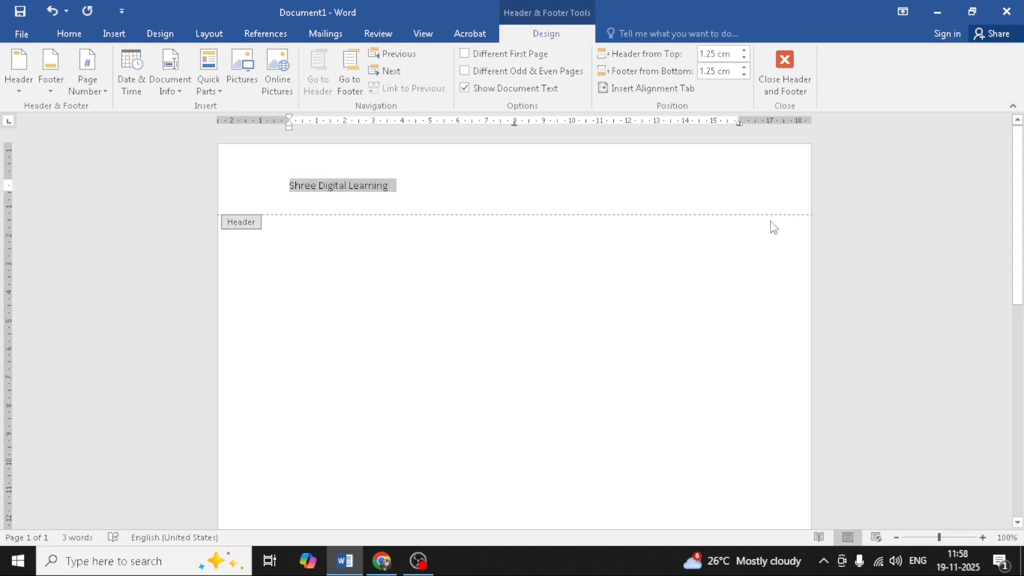
left_click(62, 34)
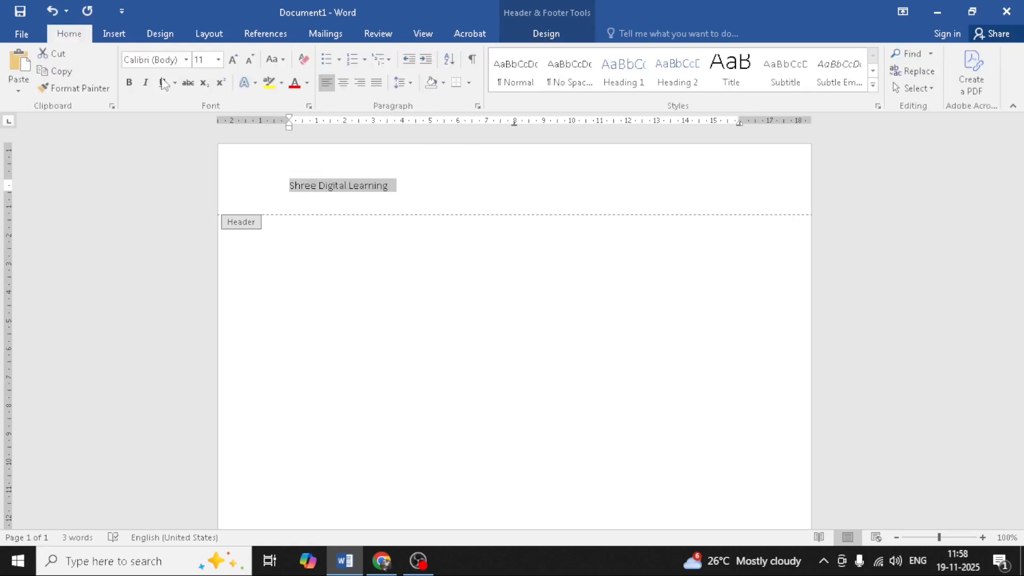
left_click(129, 82)
left_click(232, 60)
left_click(232, 59)
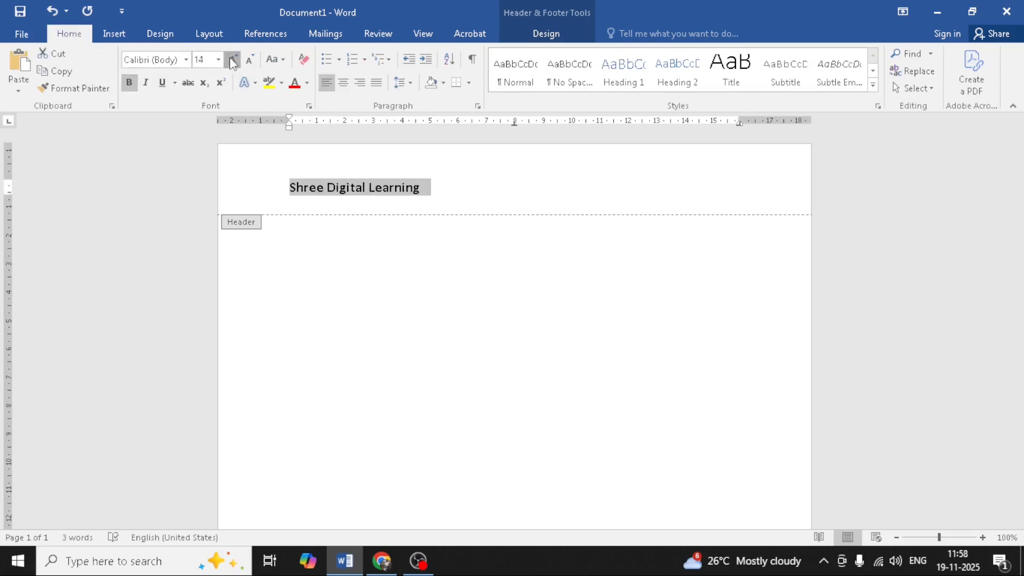
left_click(232, 60)
left_click(232, 59)
left_click(233, 60)
left_click(233, 59)
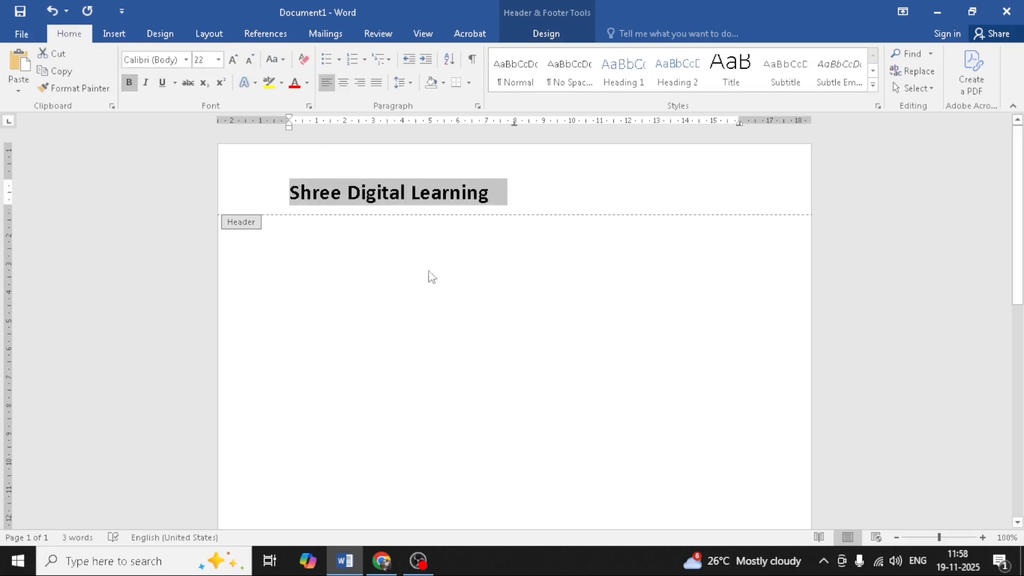
left_click(521, 197)
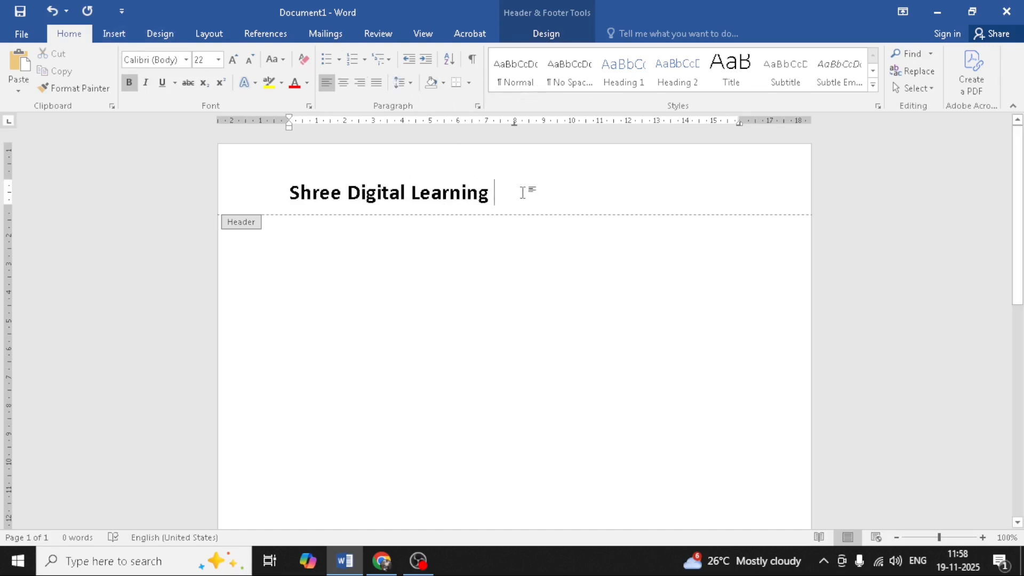
Step: Insert the rocket picture from 'images' into the header and shrink it to about 1.61 cm
left_click(549, 35)
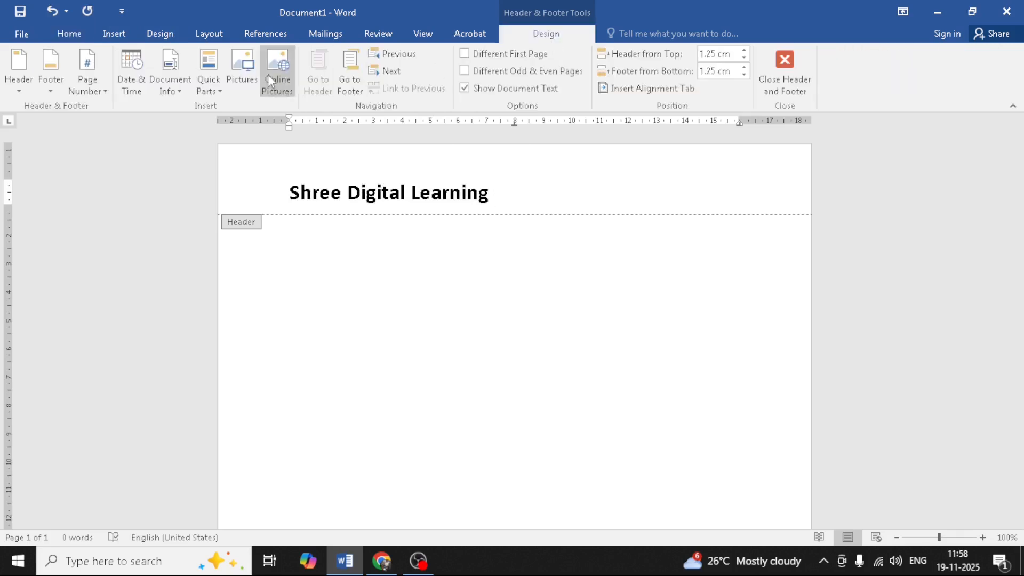
left_click(247, 76)
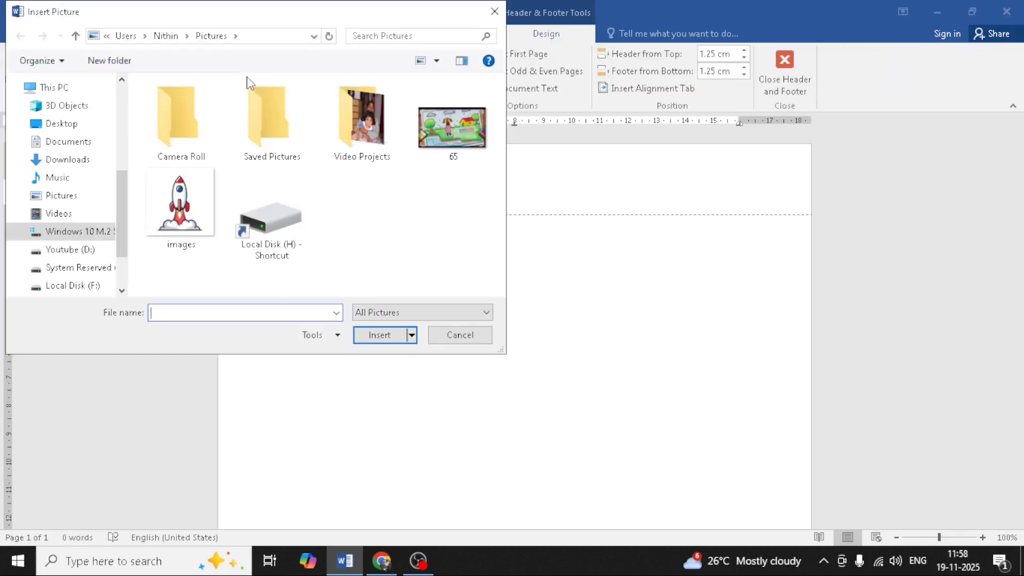
left_click(189, 200)
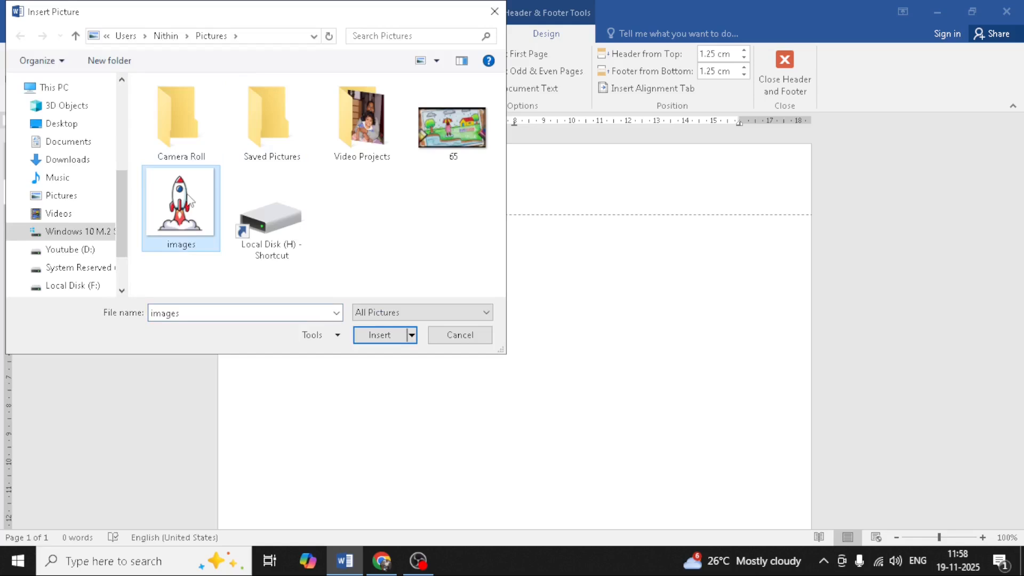
left_click(391, 336)
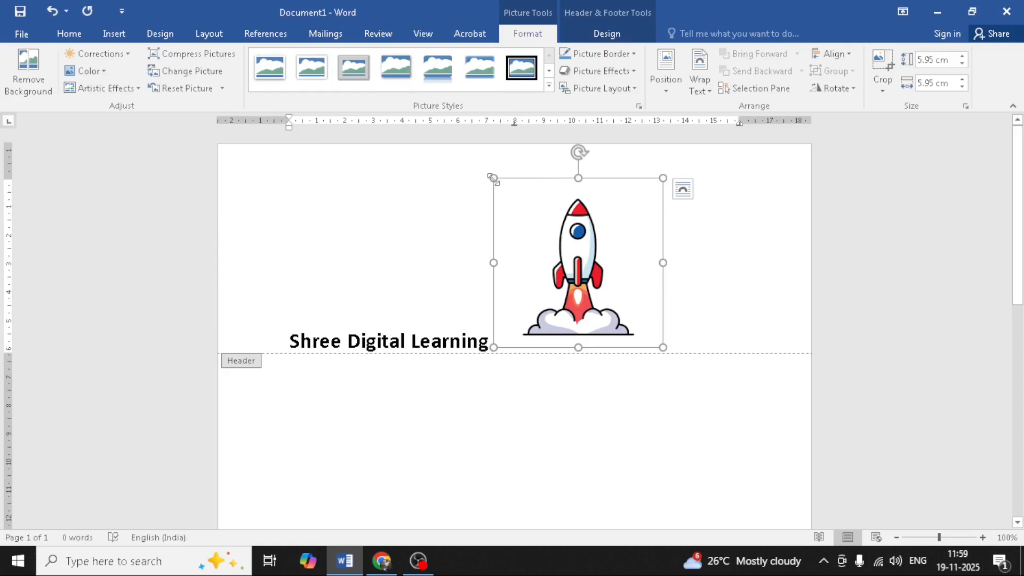
left_click_drag(492, 178, 643, 304)
left_click(608, 198)
Step: Give the rocket Tight text wrapping and move it to the header's right edge
left_click(524, 198)
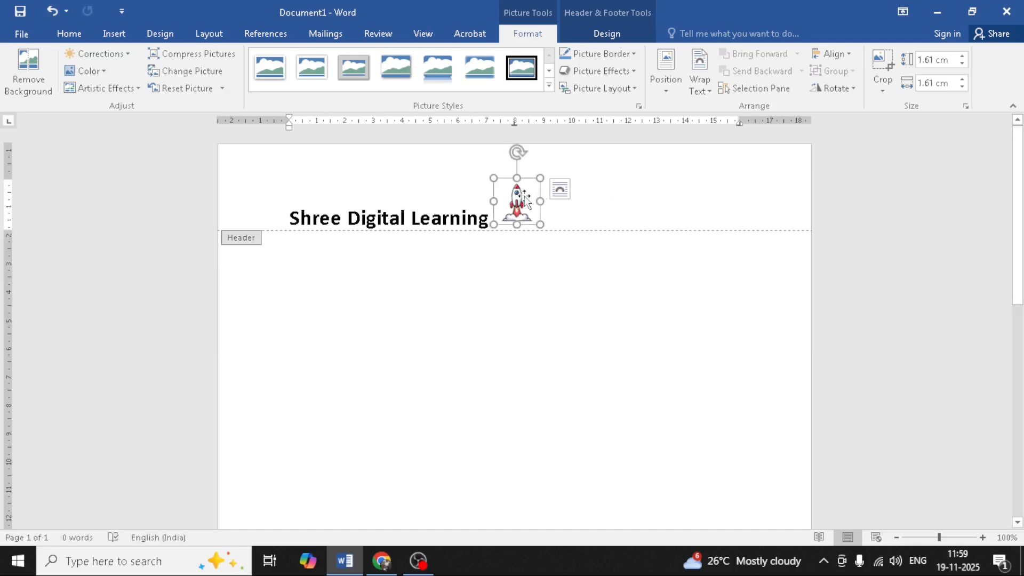
left_click(700, 80)
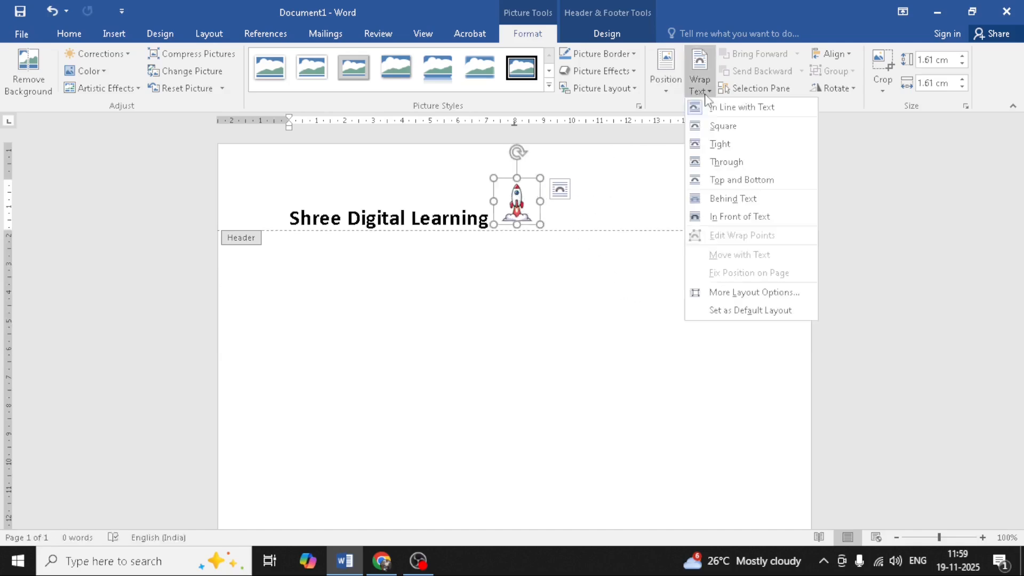
left_click(720, 144)
left_click_drag(526, 190, 772, 181)
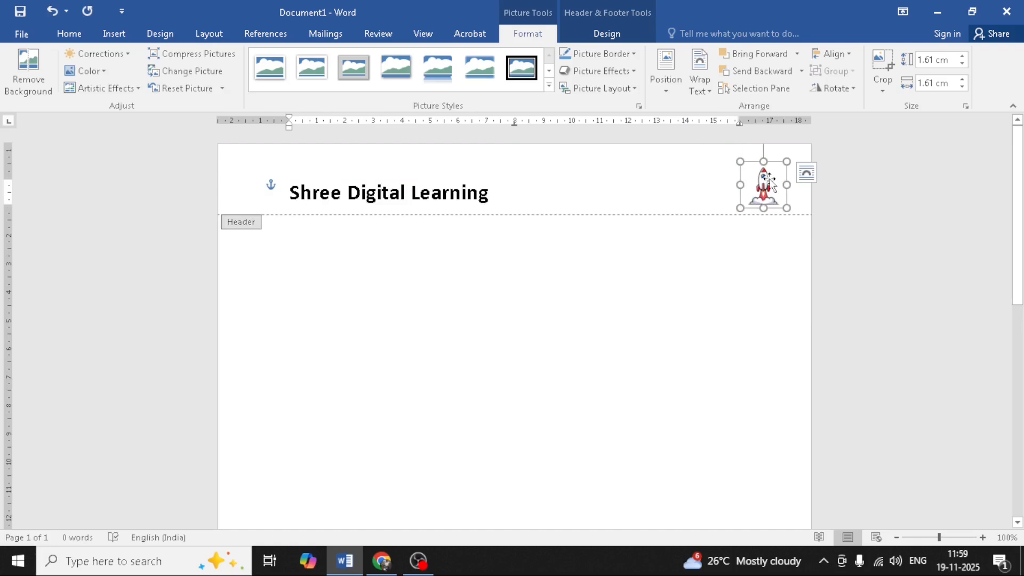
left_click(603, 33)
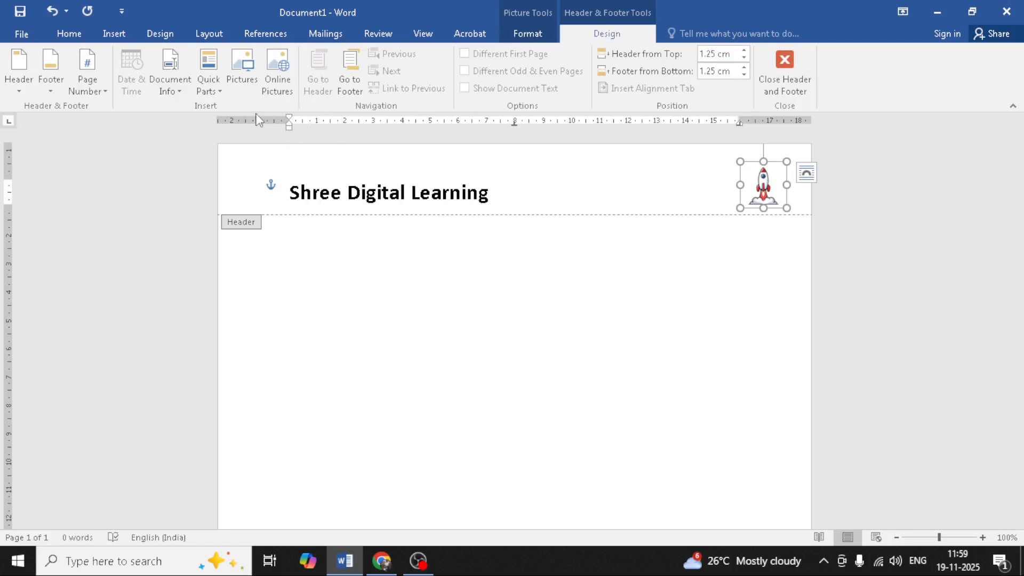
Step: Draw a straight line across the full width of the header
left_click(123, 32)
left_click(206, 70)
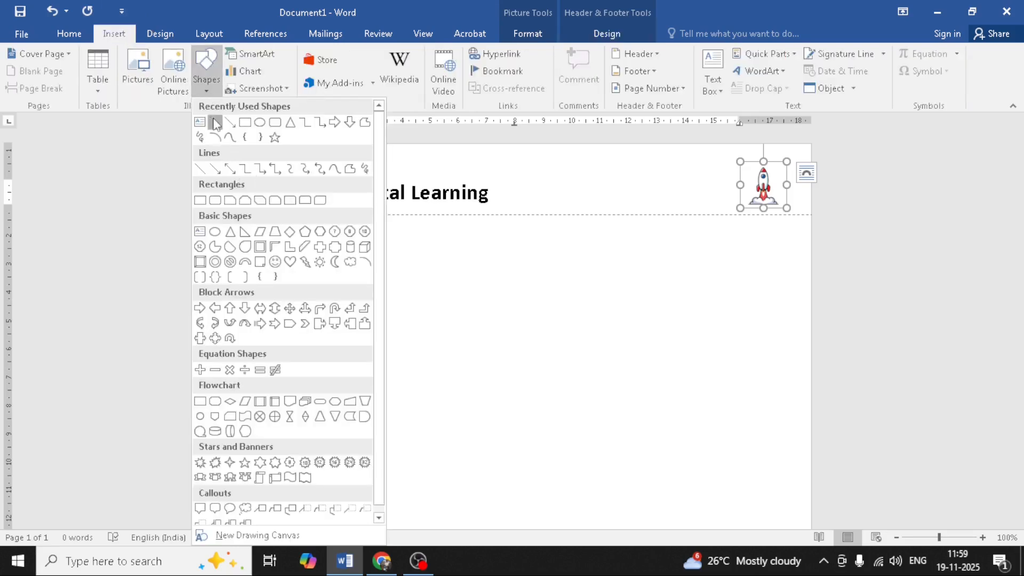
left_click(215, 122)
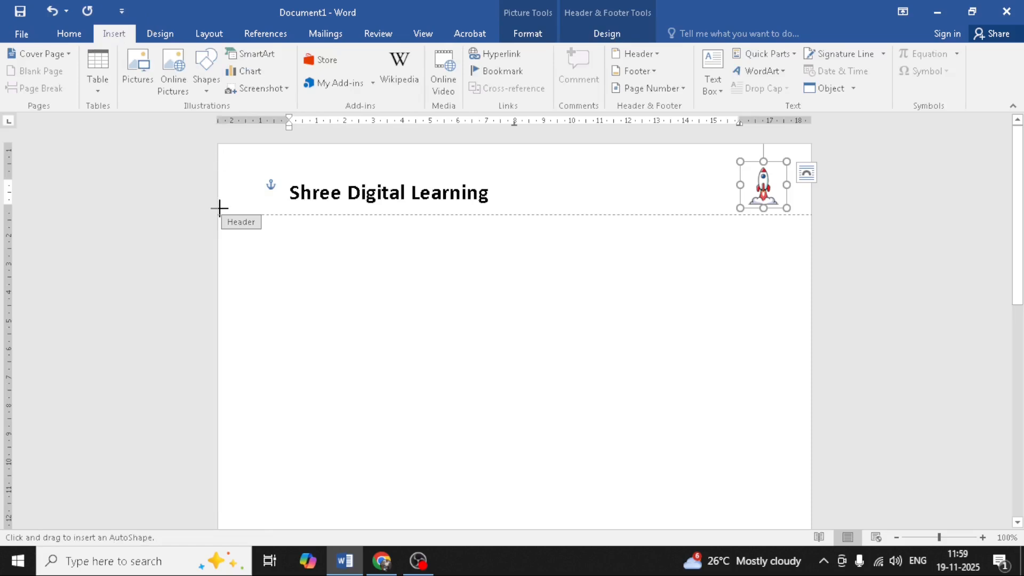
mouse_move(219, 208)
left_mouse_down()
mouse_move(517, 217)
mouse_move(810, 208)
left_mouse_up()
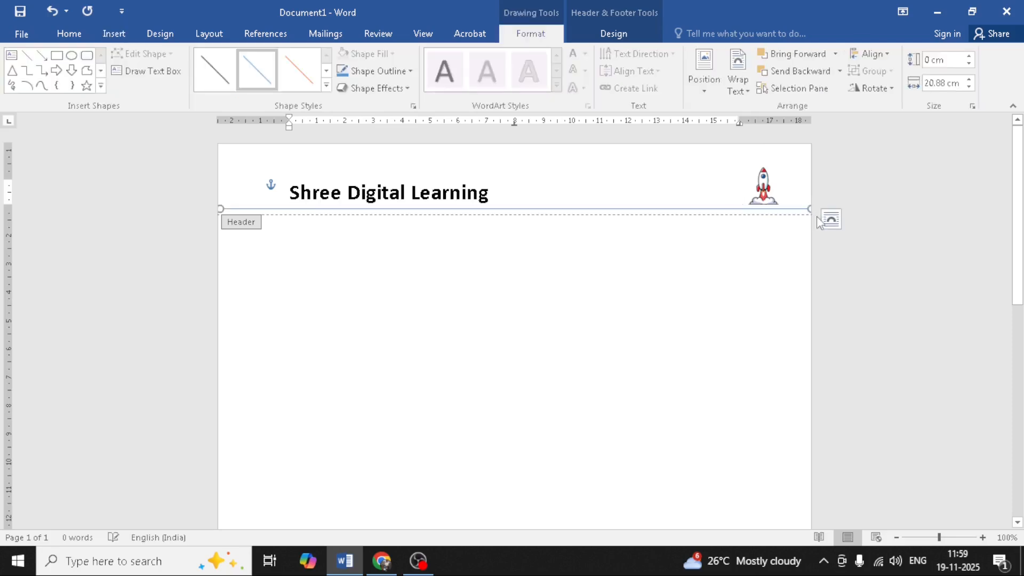
Step: Make the line black and apply the thick black shape style
left_click(364, 71)
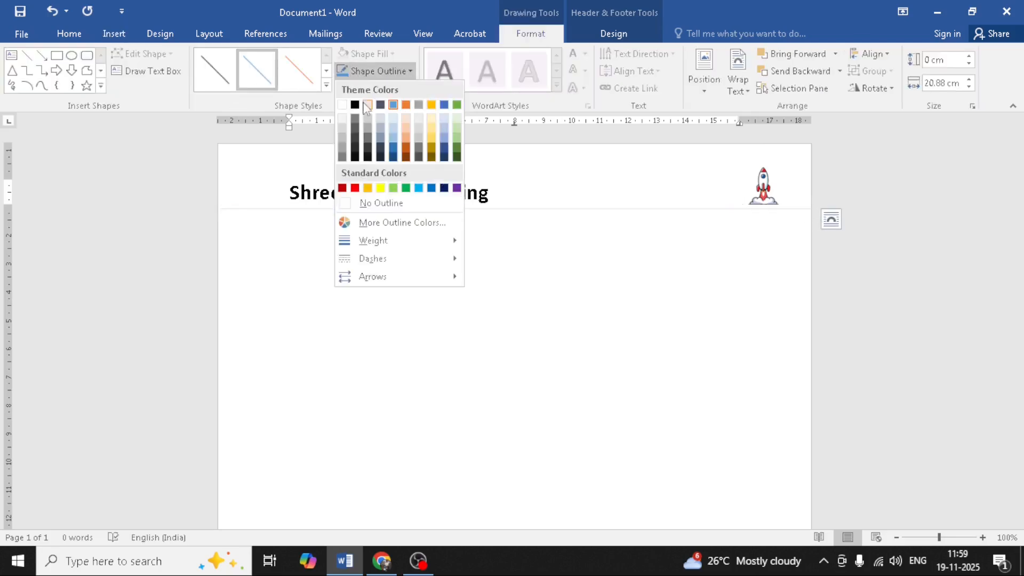
left_click(354, 105)
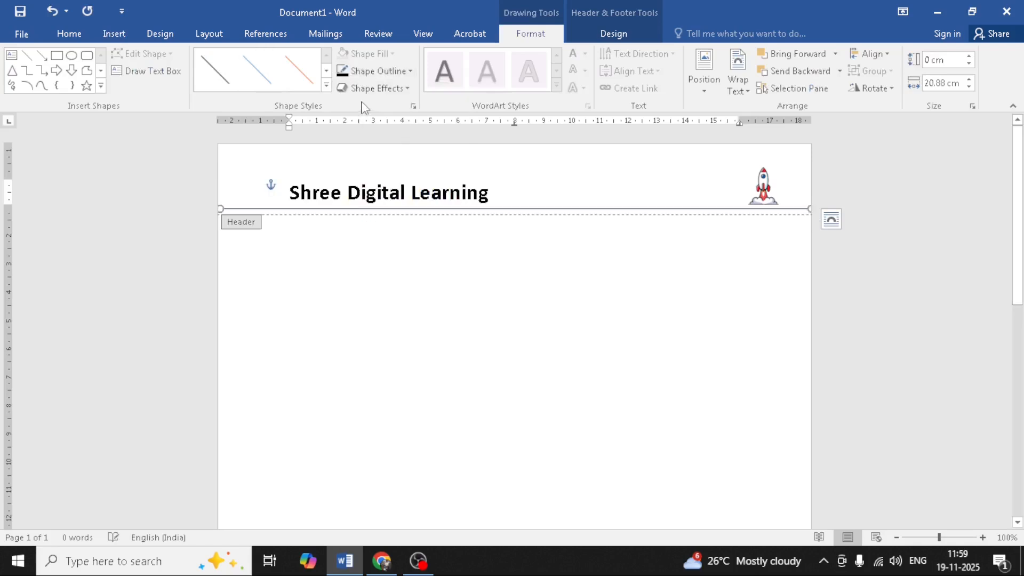
left_click(410, 72)
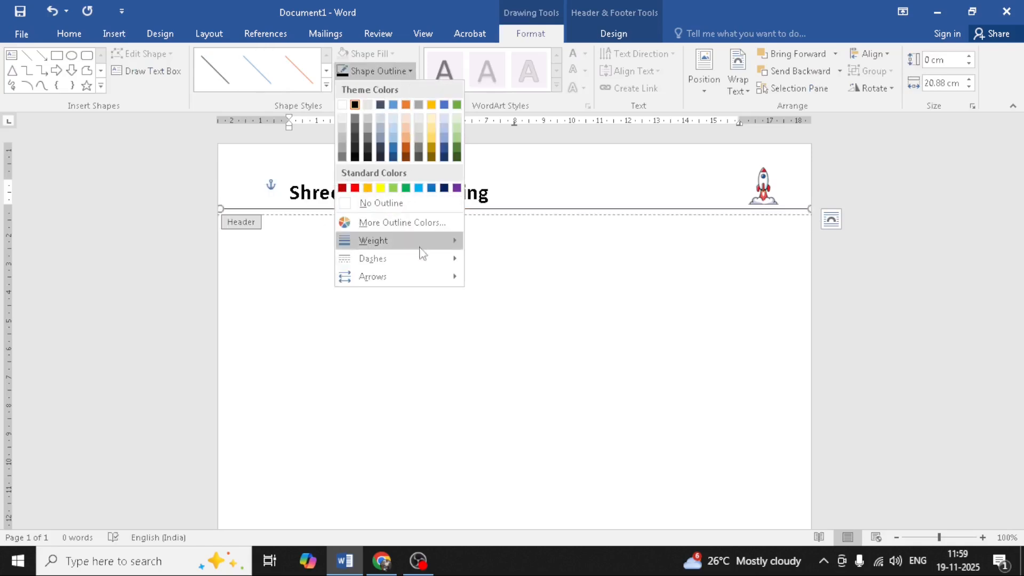
left_click(327, 86)
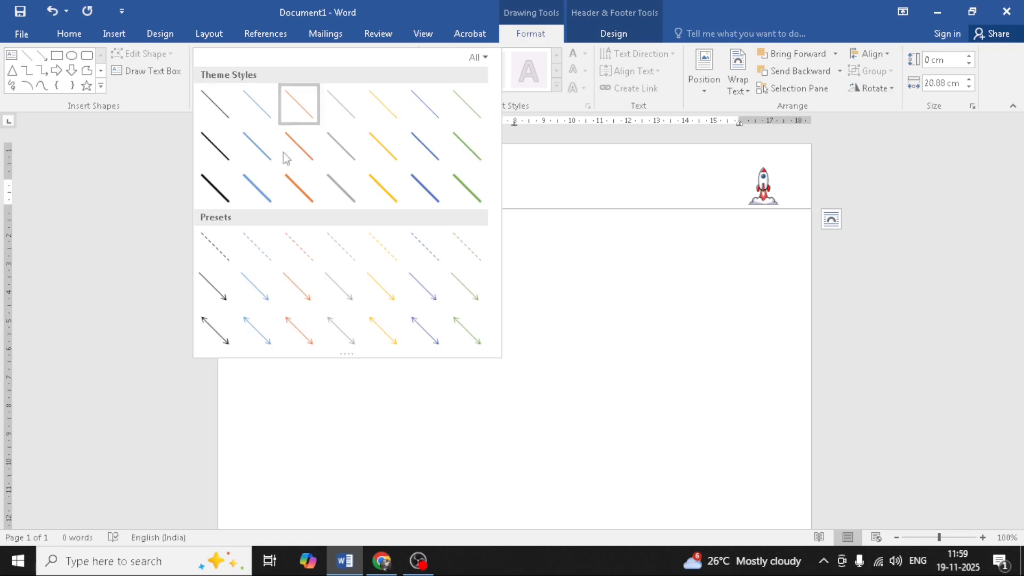
left_click(215, 189)
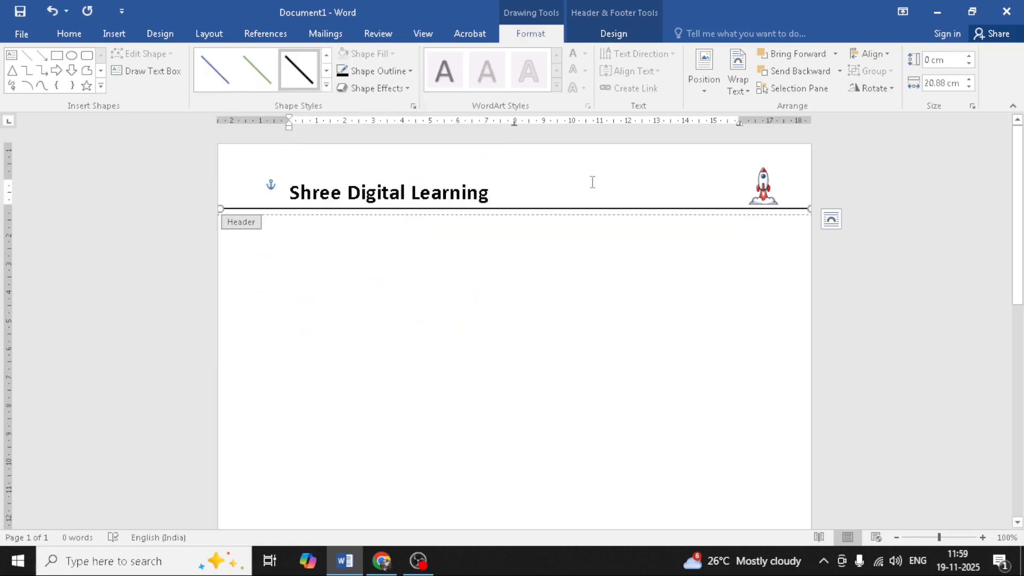
left_click(613, 34)
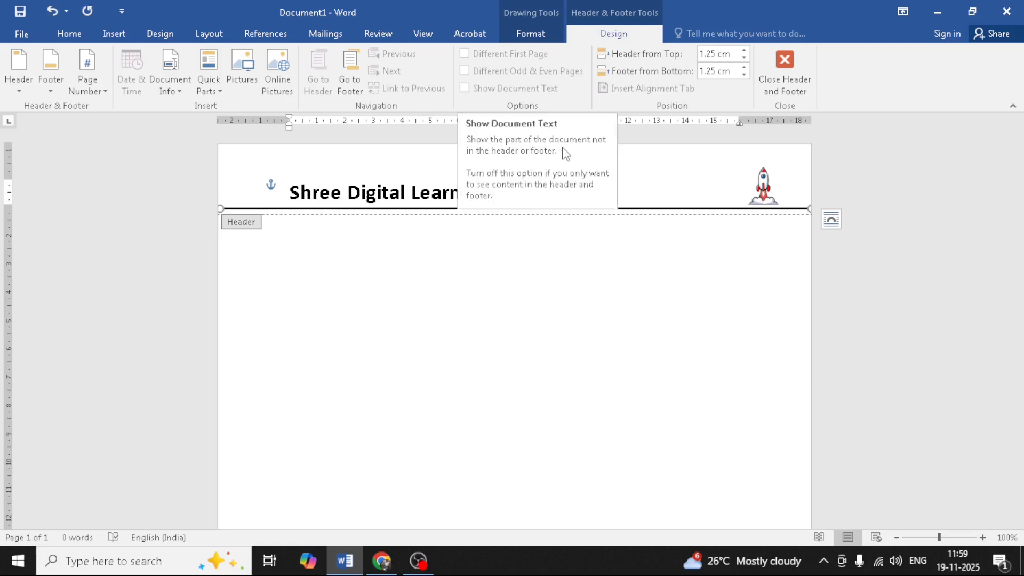
Step: Insert the Bold Numbers 3 'Page X of Y' page number at the footer's bottom right
scroll(639, 288, "down", 10)
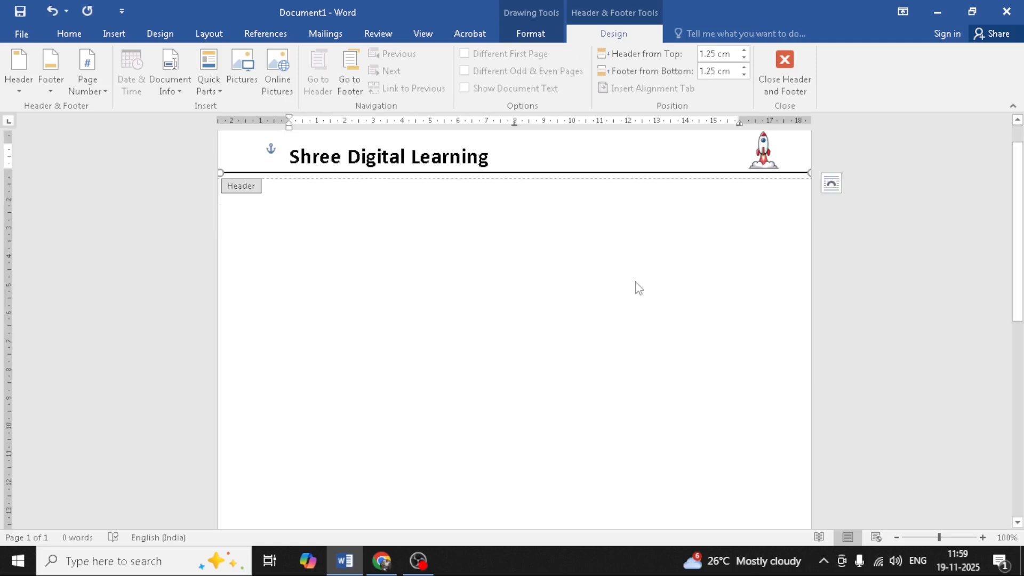
scroll(639, 288, "down", 3)
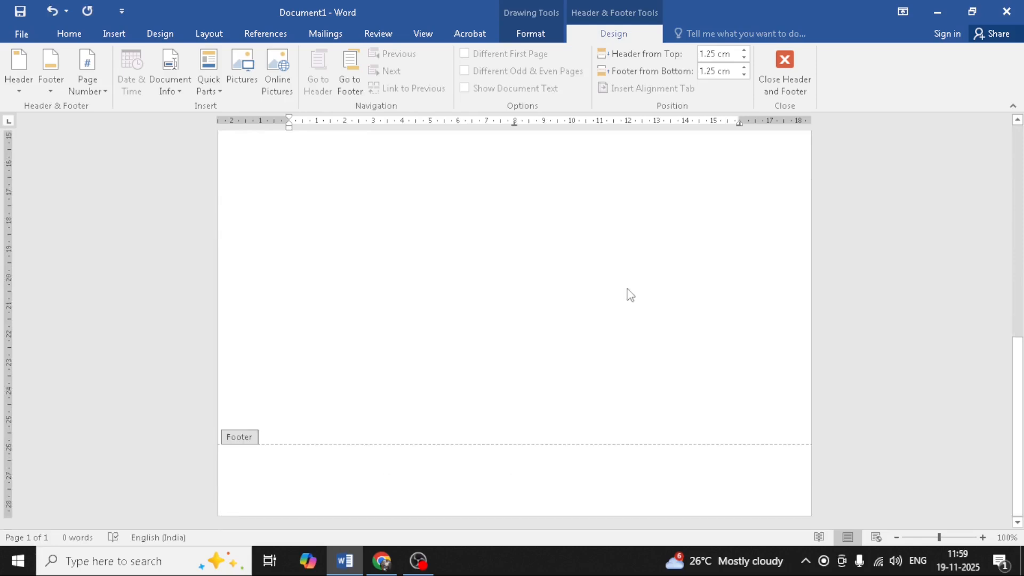
left_click(284, 477)
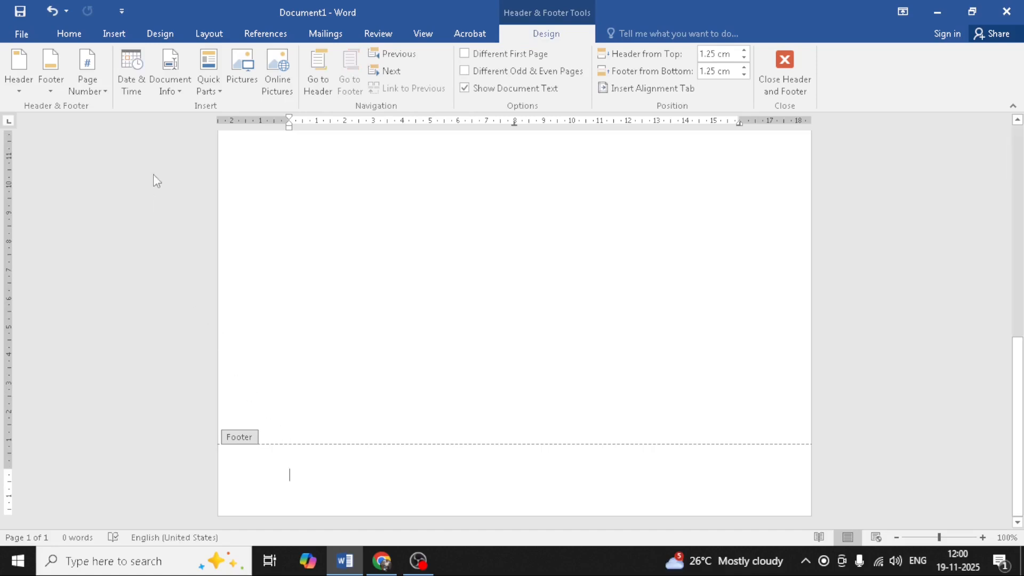
left_click(99, 89)
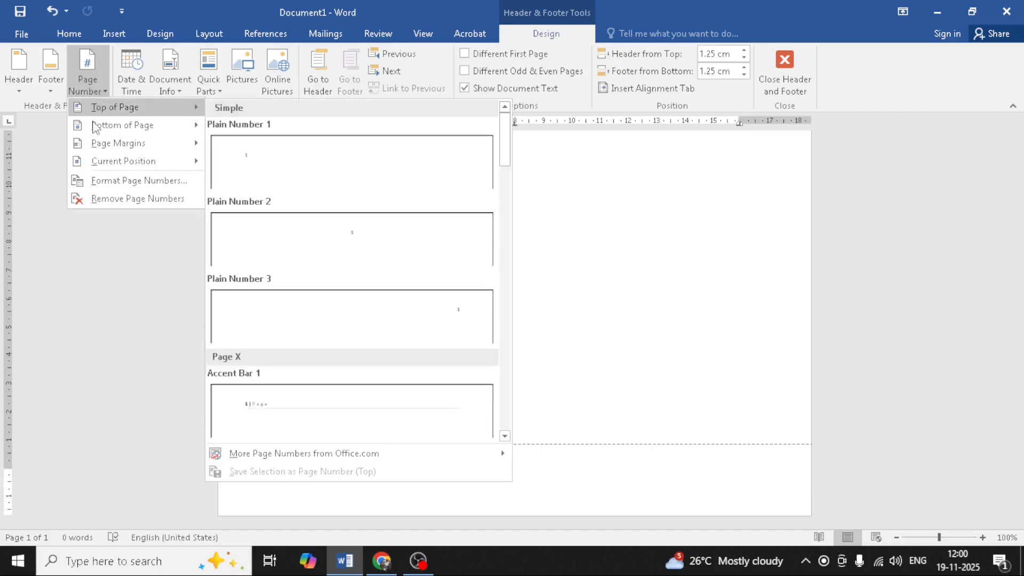
mouse_move(97, 129)
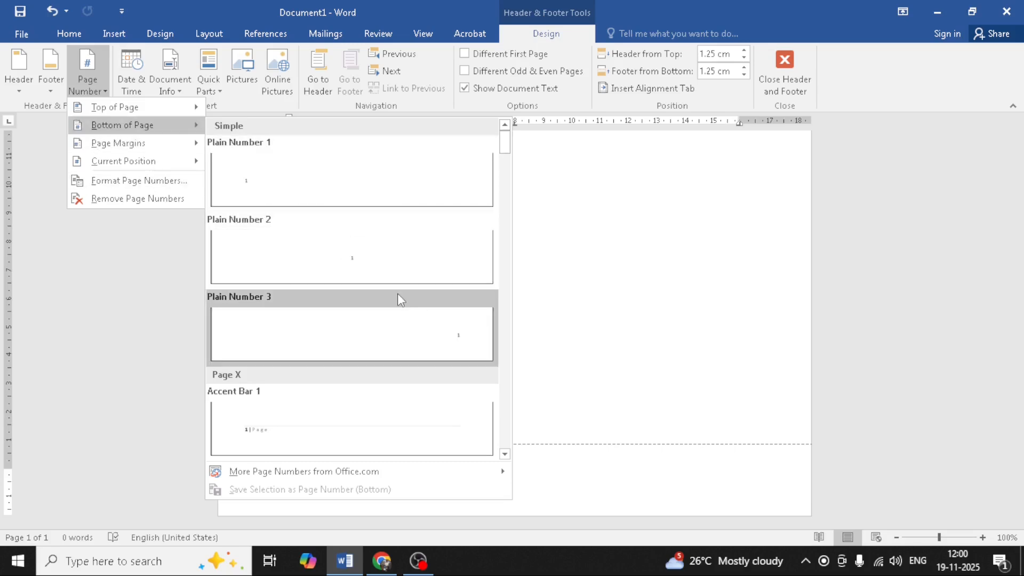
scroll(326, 420, "down", 3)
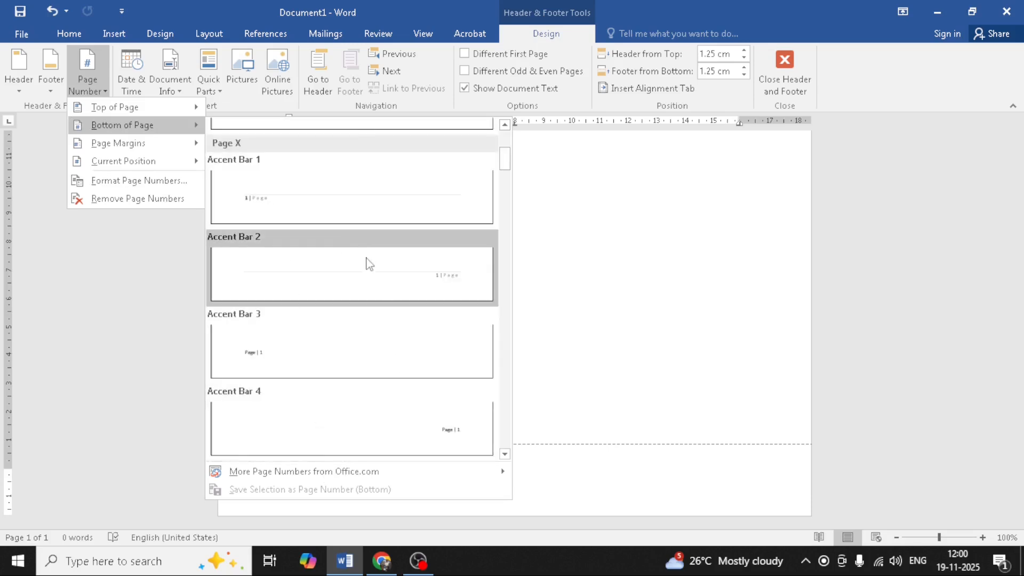
scroll(403, 325, "down", 3)
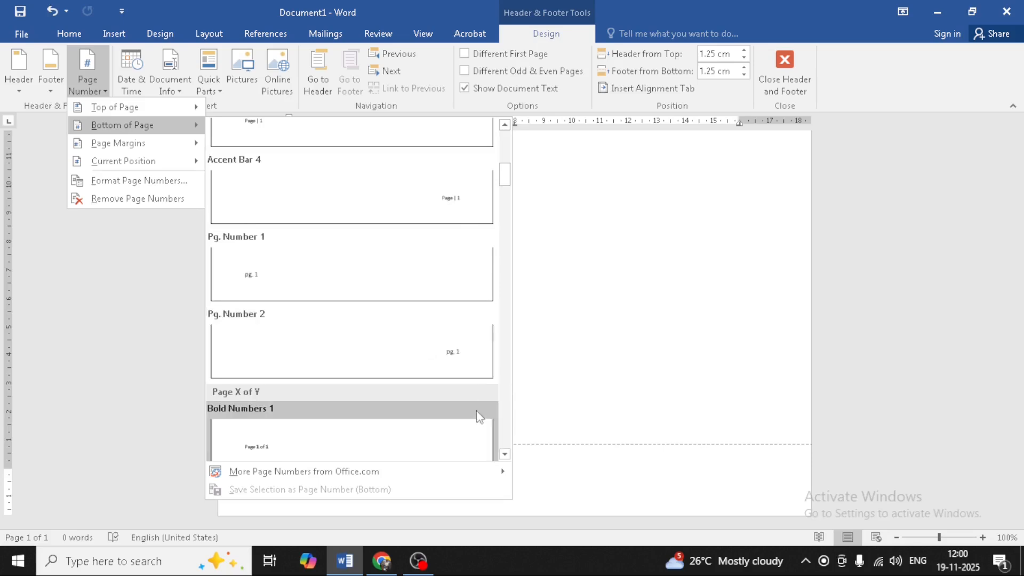
scroll(472, 413, "down", 3)
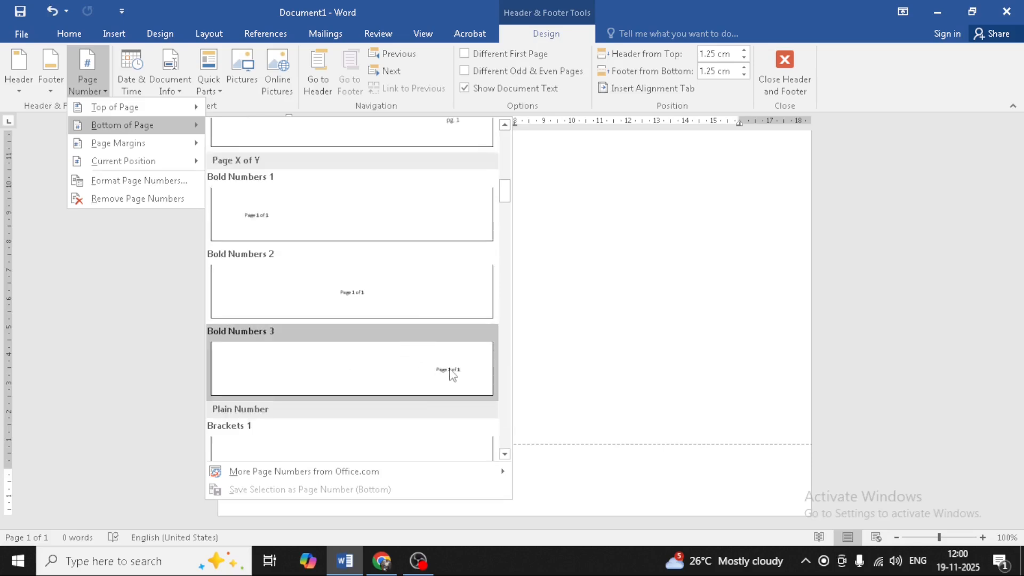
left_click(452, 375)
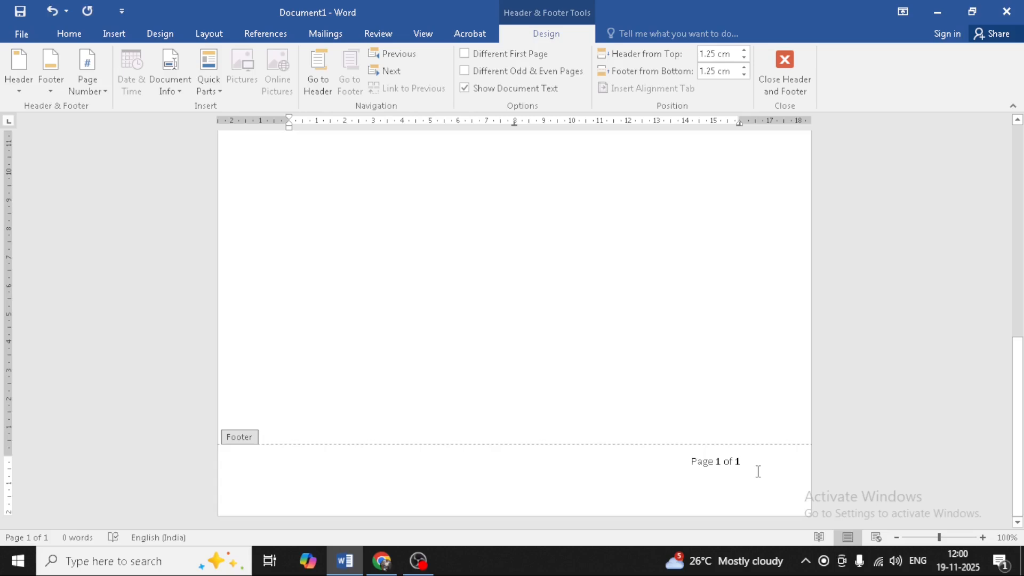
Step: Close the header and footer and add page breaks until the document has six pages
left_click(783, 72)
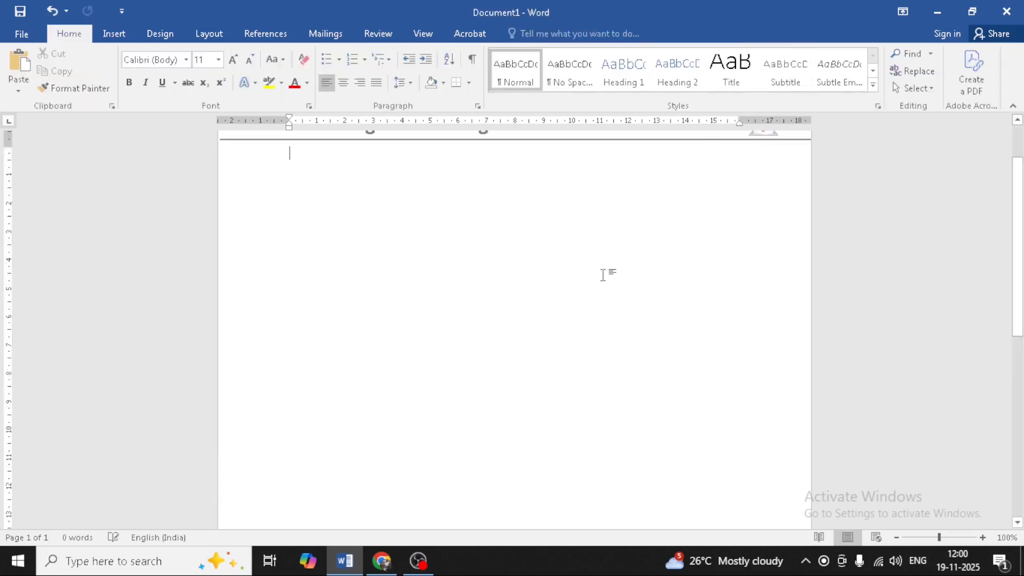
scroll(602, 278, "down", 6, "ctrl")
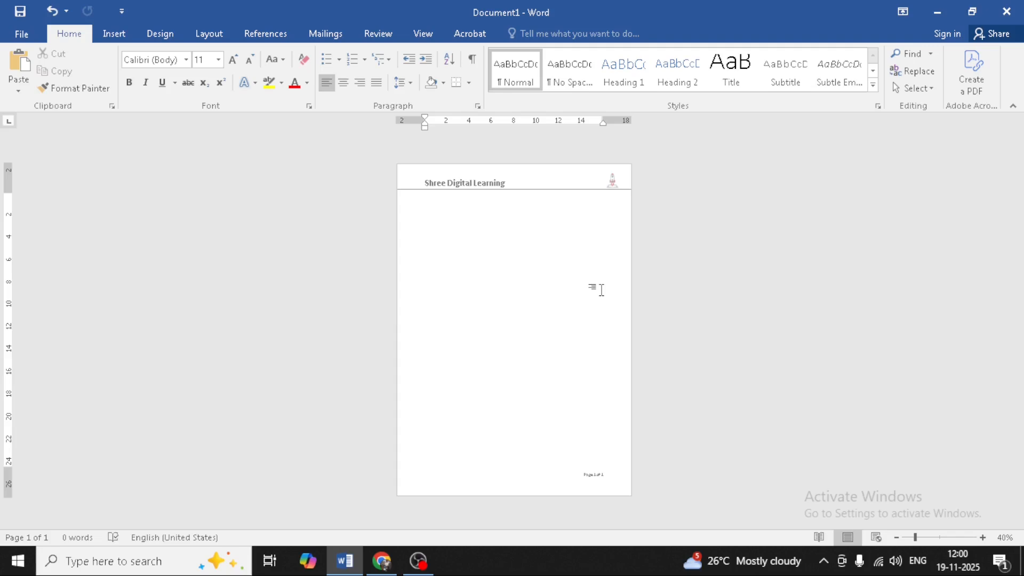
key("ctrl+Return")
key("ctrl+Return")
key("ctrl+Return")
key("ctrl+Return")
key("ctrl+Return")
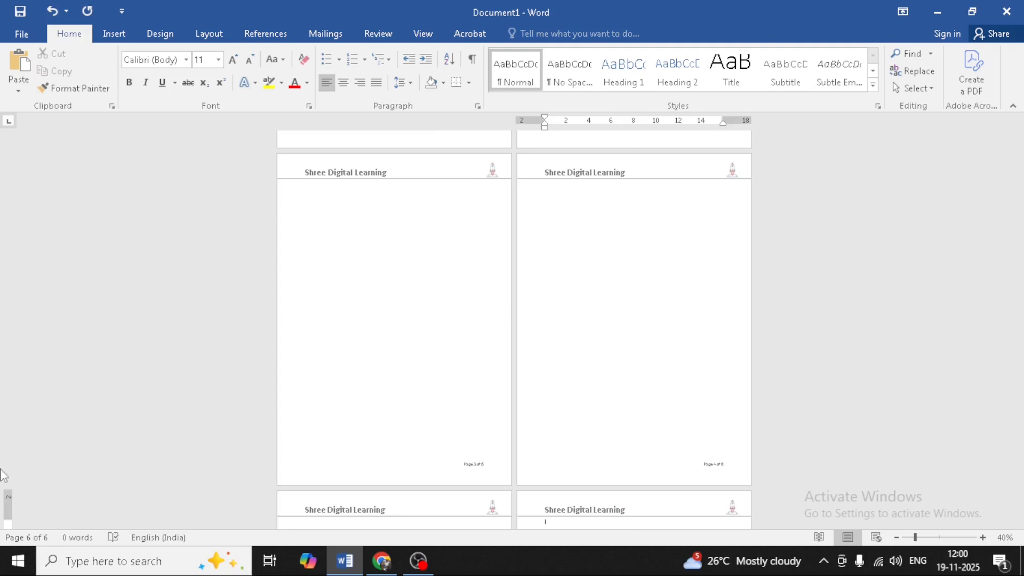
scroll(245, 447, "up", 10)
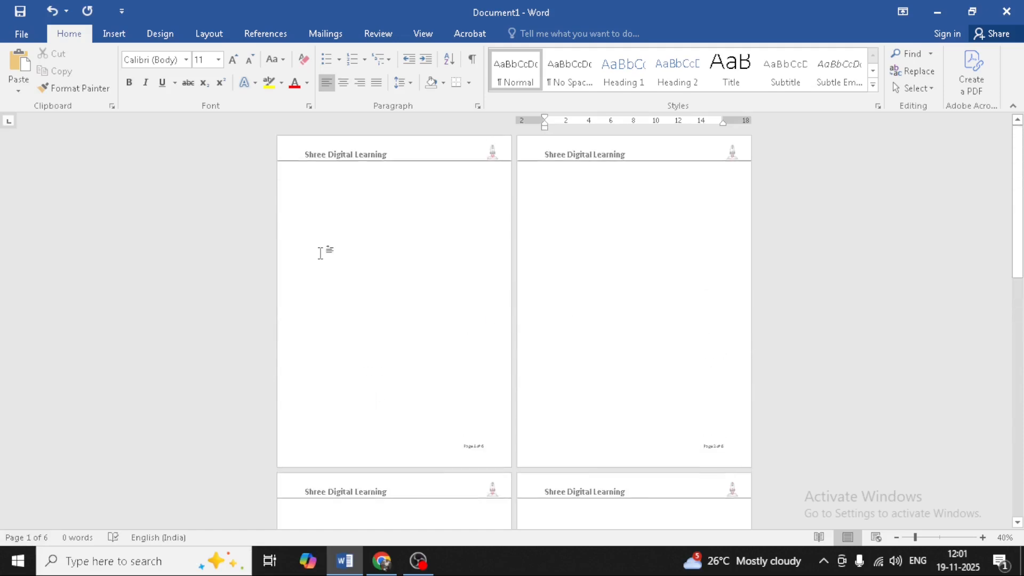
scroll(479, 283, "down", 2)
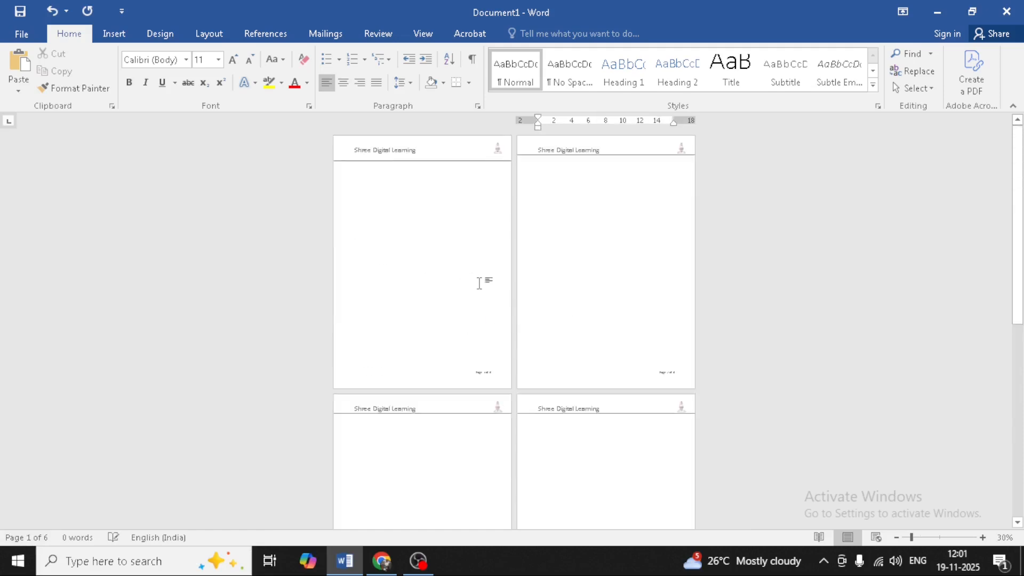
scroll(479, 283, "up", 3)
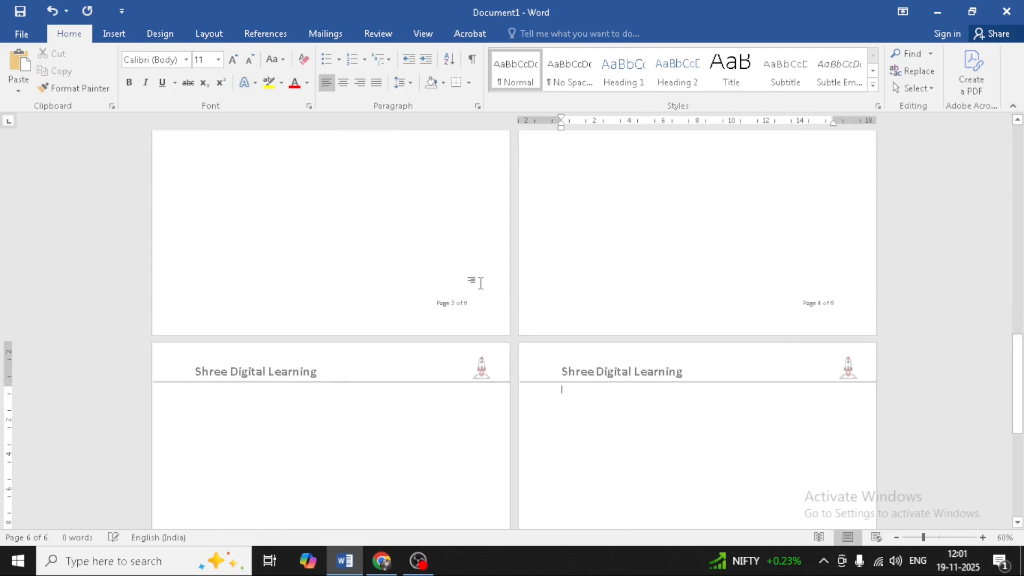
scroll(483, 289, "up", 8)
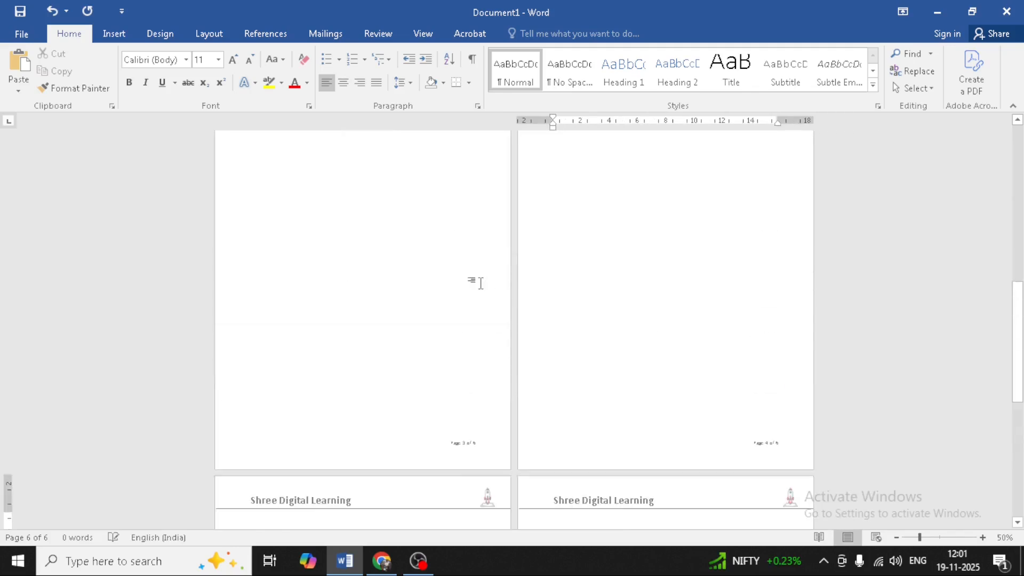
double_click(342, 291)
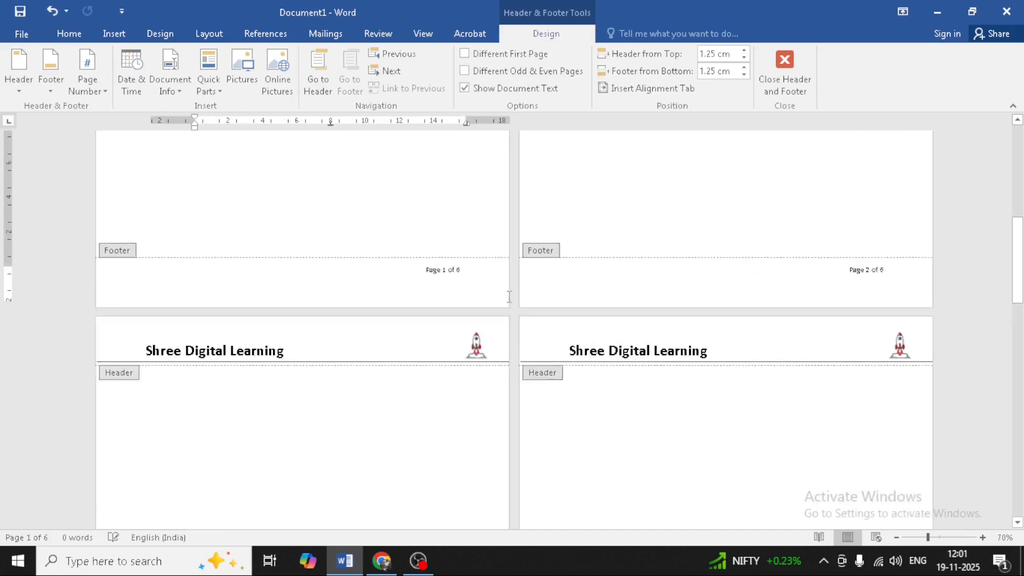
scroll(509, 296, "up", 5)
scroll(754, 279, "down", 15)
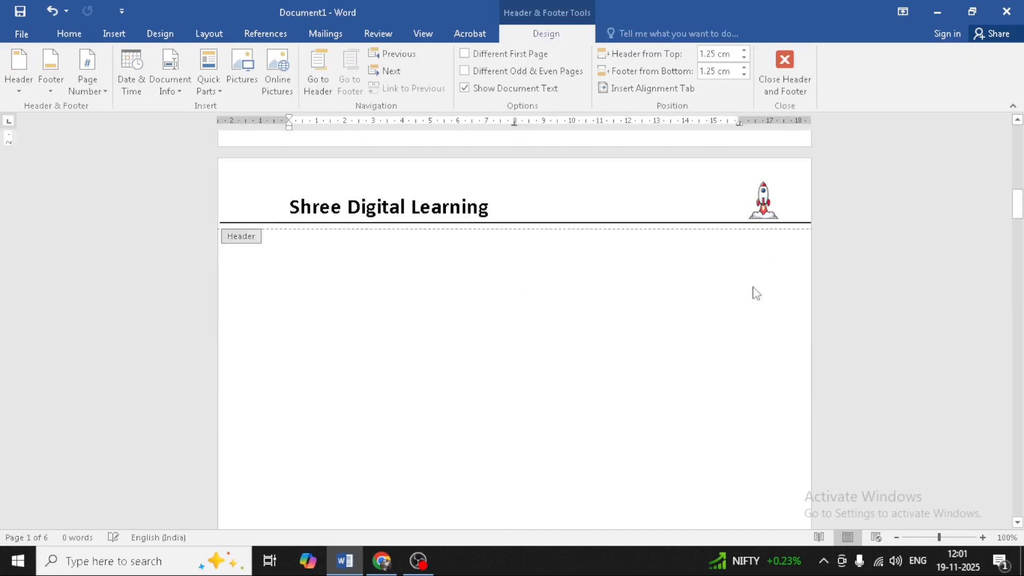
scroll(756, 294, "down", 15)
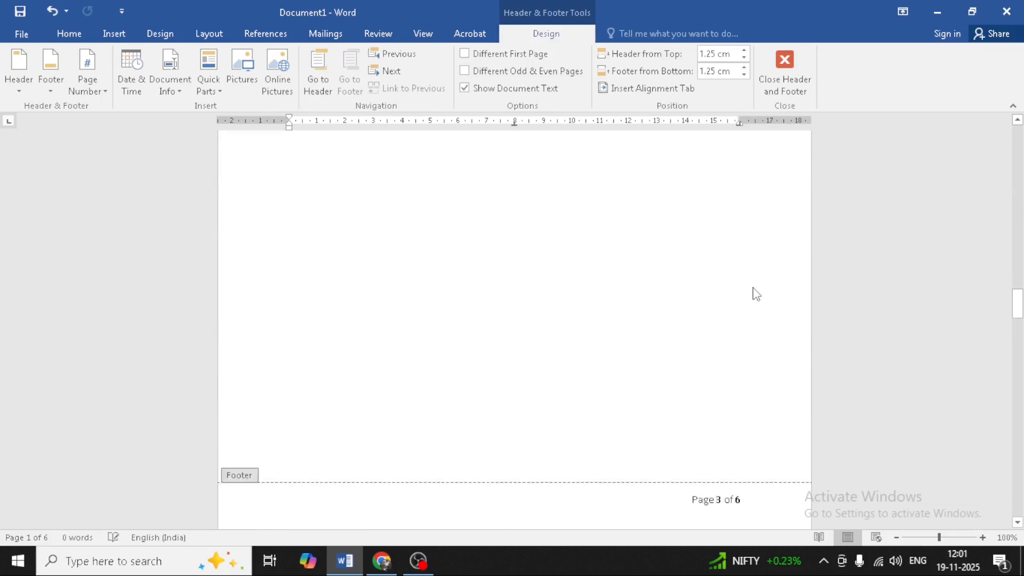
scroll(756, 298, "down", 15)
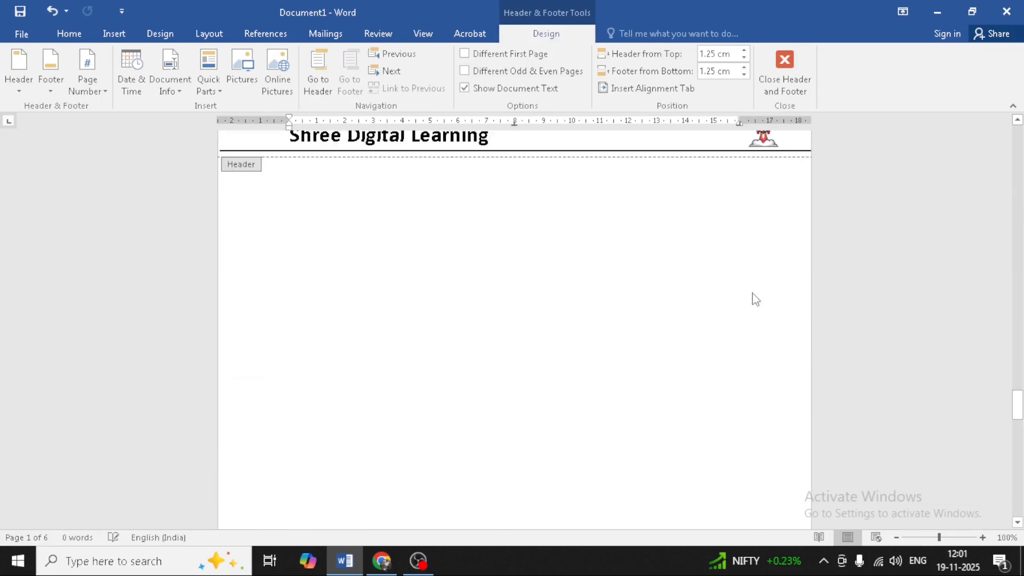
scroll(756, 299, "down", 5)
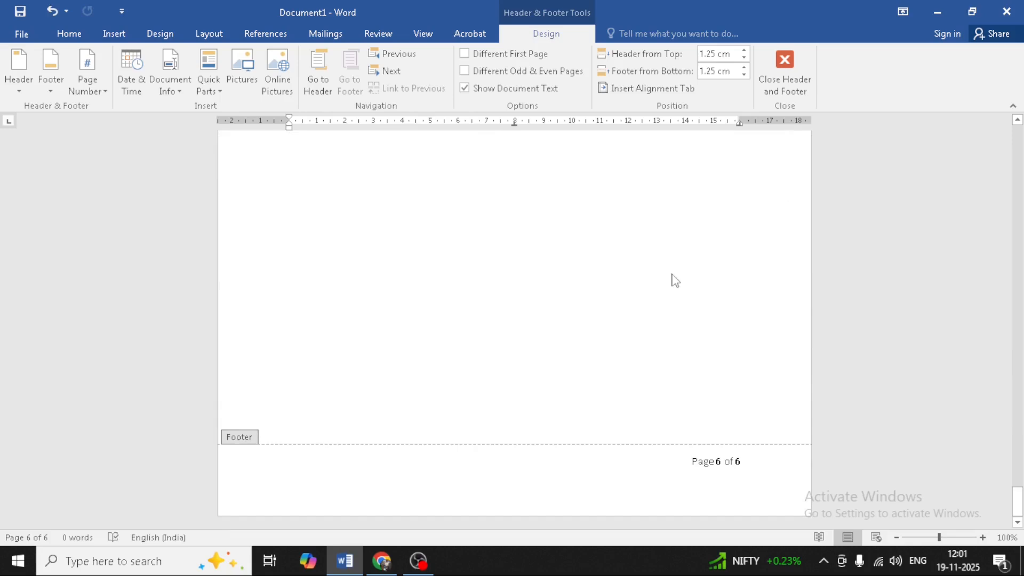
left_click(784, 91)
scroll(774, 186, "up", 2)
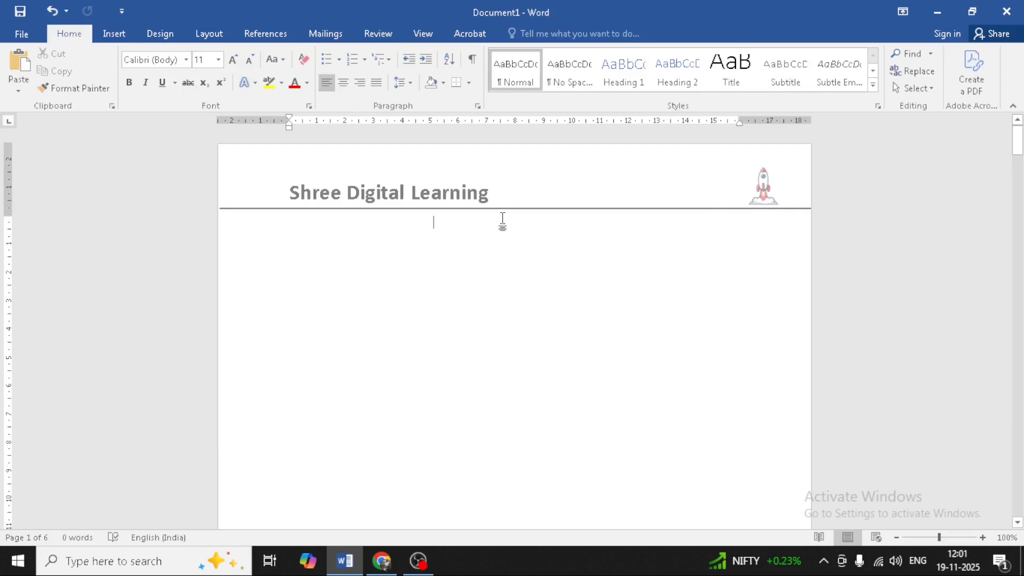
Step: Create a new blank document (Ctrl+N) and insert the Banded header design
key("ctrl+n")
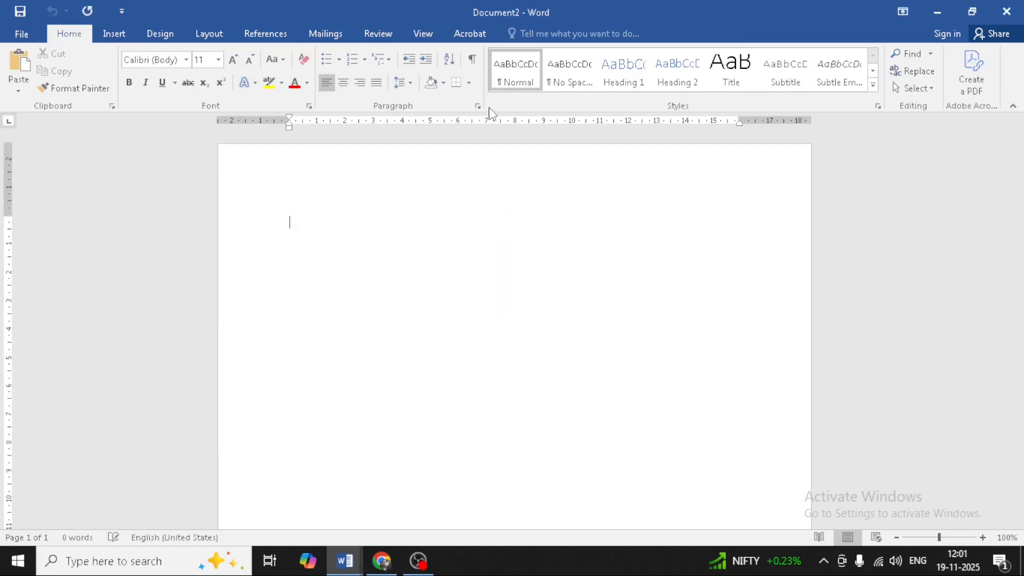
left_click(110, 32)
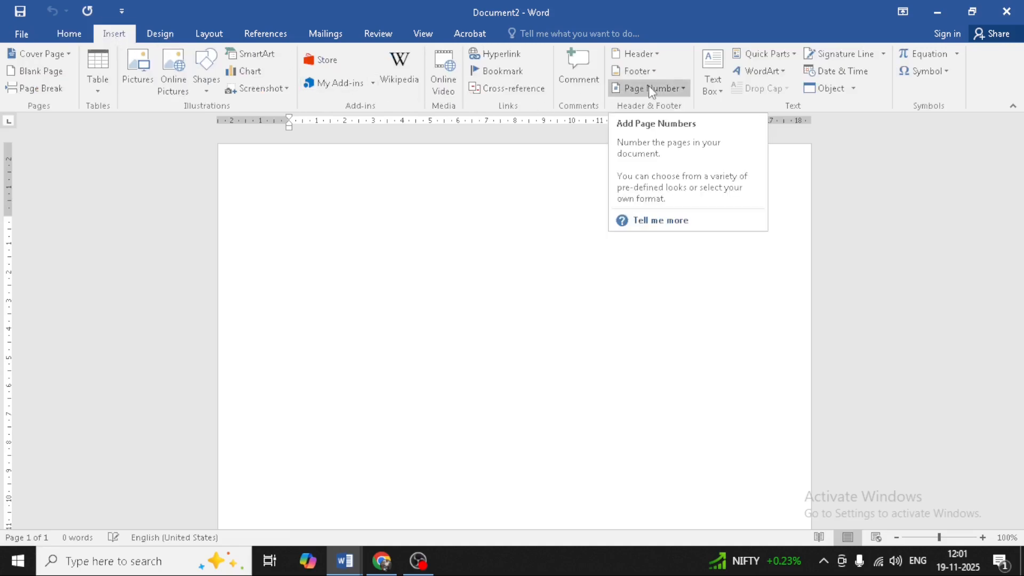
left_click(653, 54)
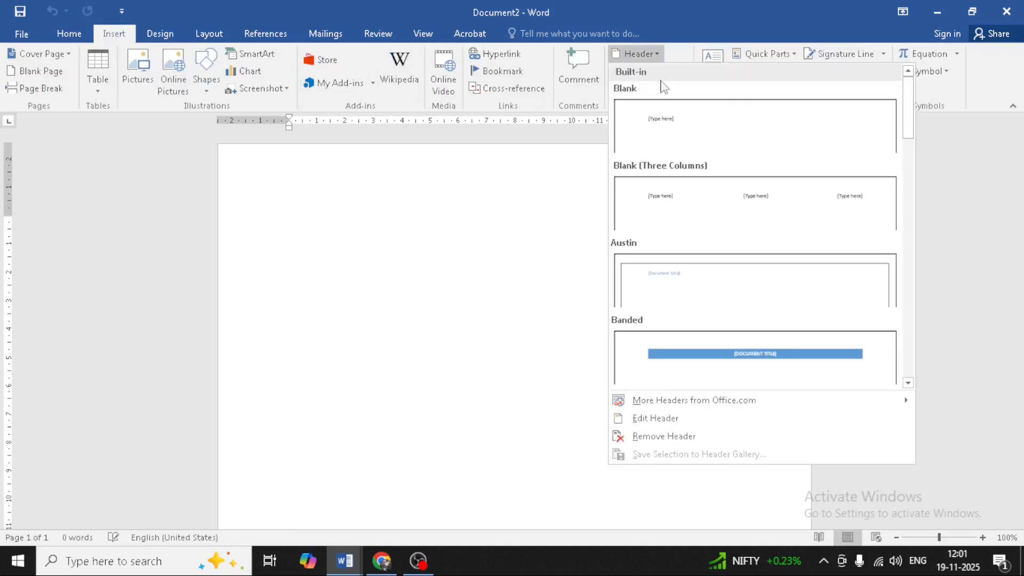
left_click(815, 357)
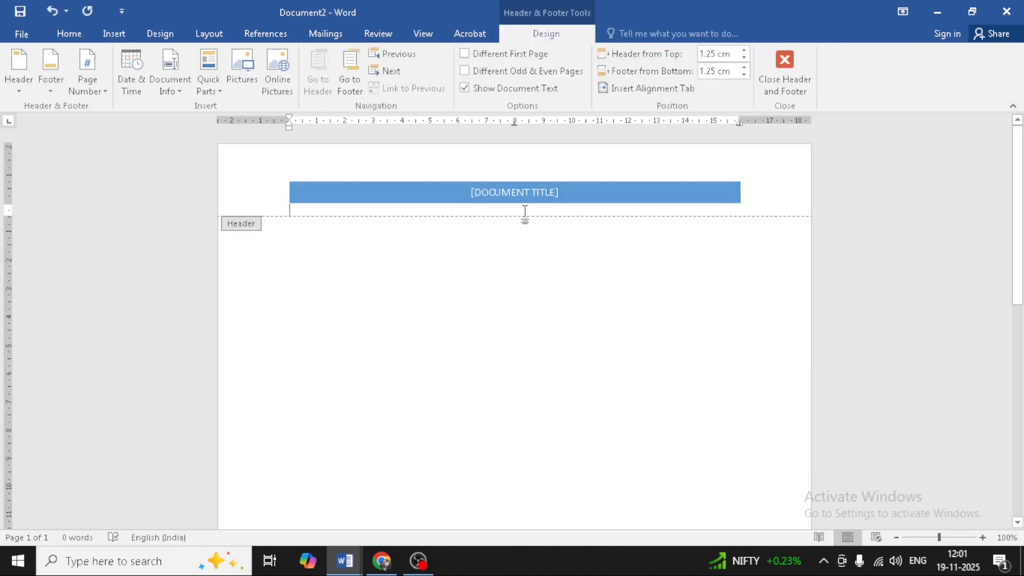
Step: Type 'SHREE DIGITAL LEARNING' into the header's document title placeholder
left_click(501, 189)
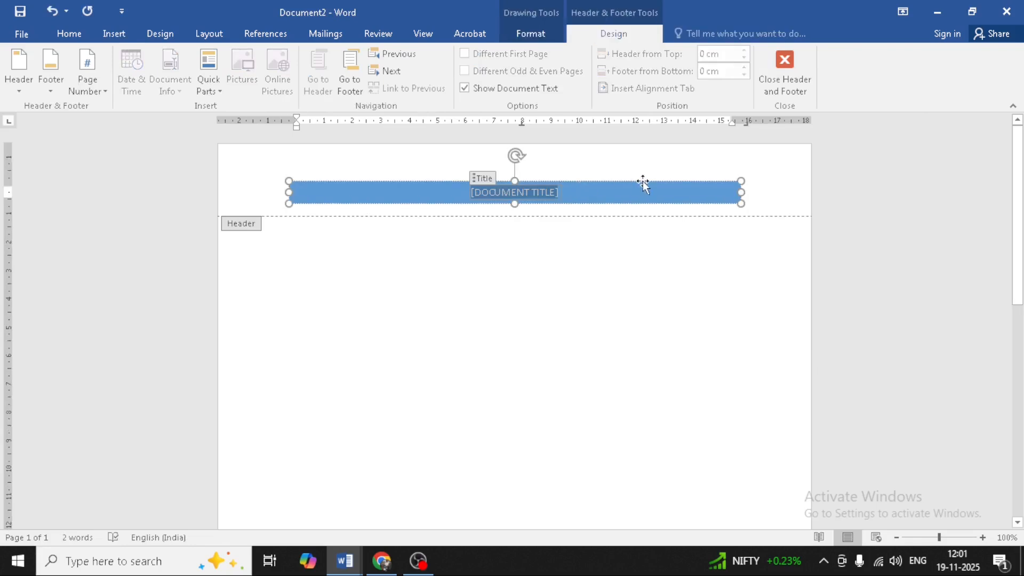
type("SHREE")
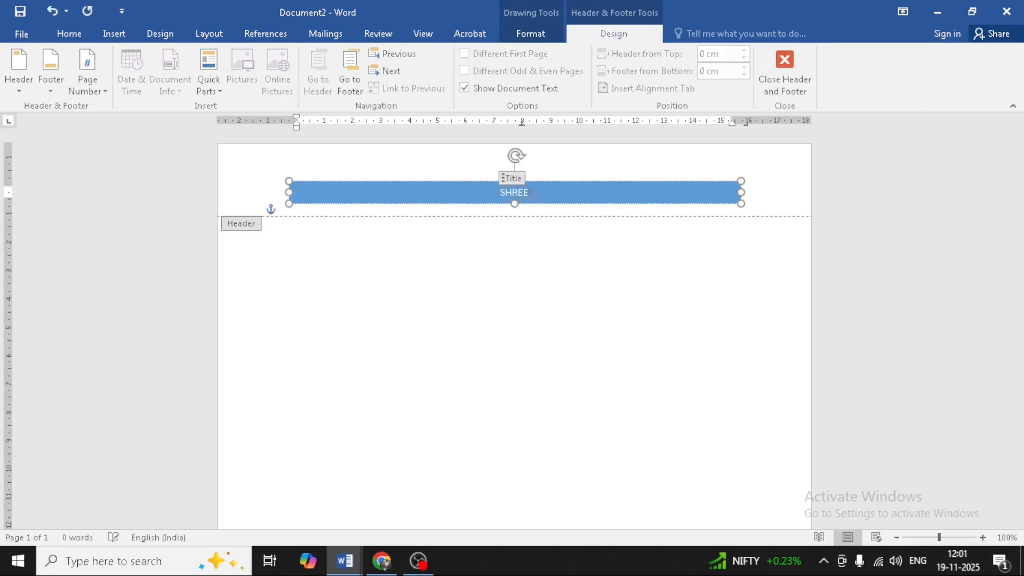
type(" DIGITI")
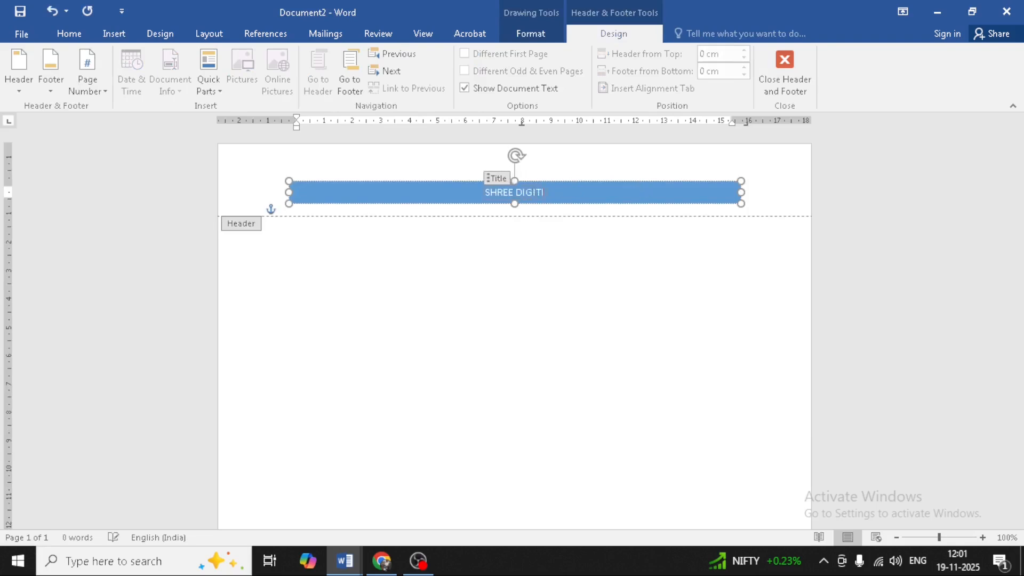
key("BackSpace")
type("A;")
key("BackSpace")
type("L")
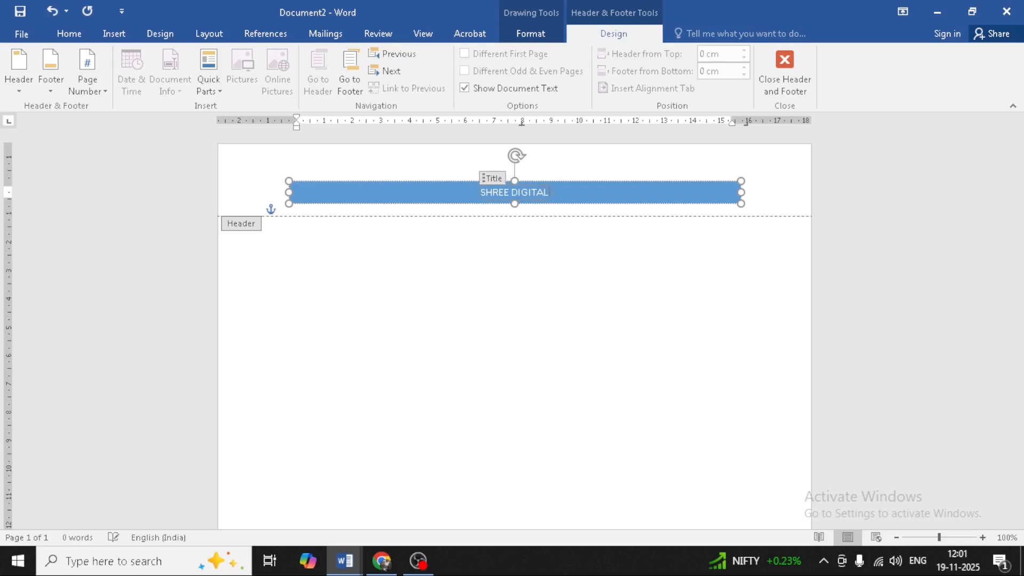
type(" LEARNING")
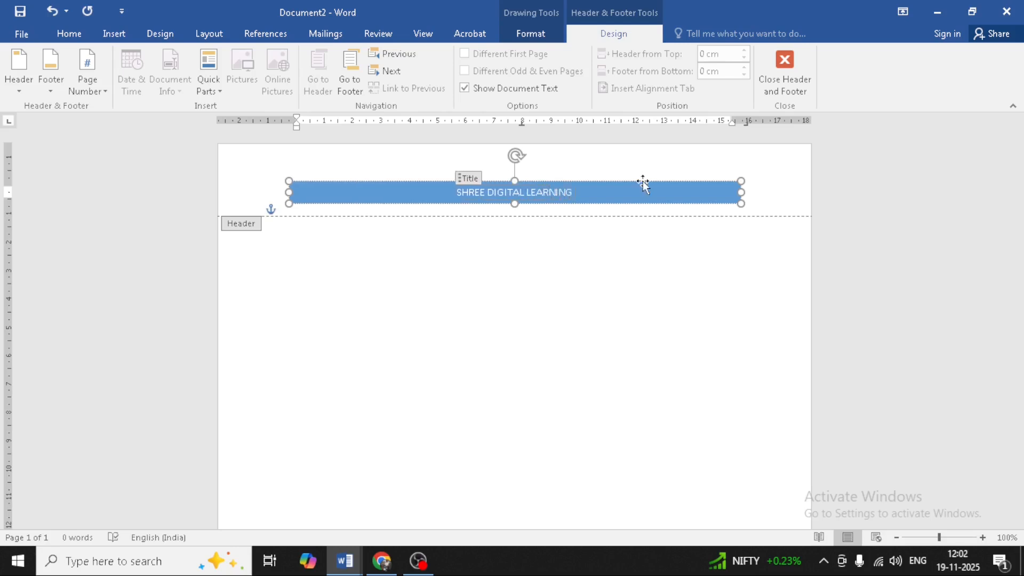
Step: Enlarge the header title to 20 pt and make it bold
key("ctrl+shift+Left")
key("ctrl+shift+Left")
key("ctrl+shift+Left")
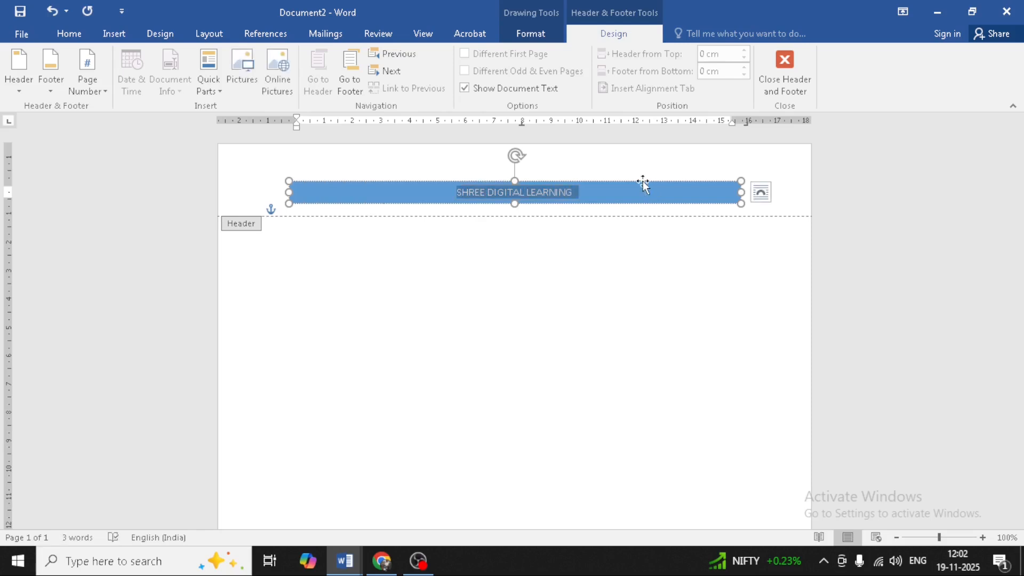
left_click(69, 34)
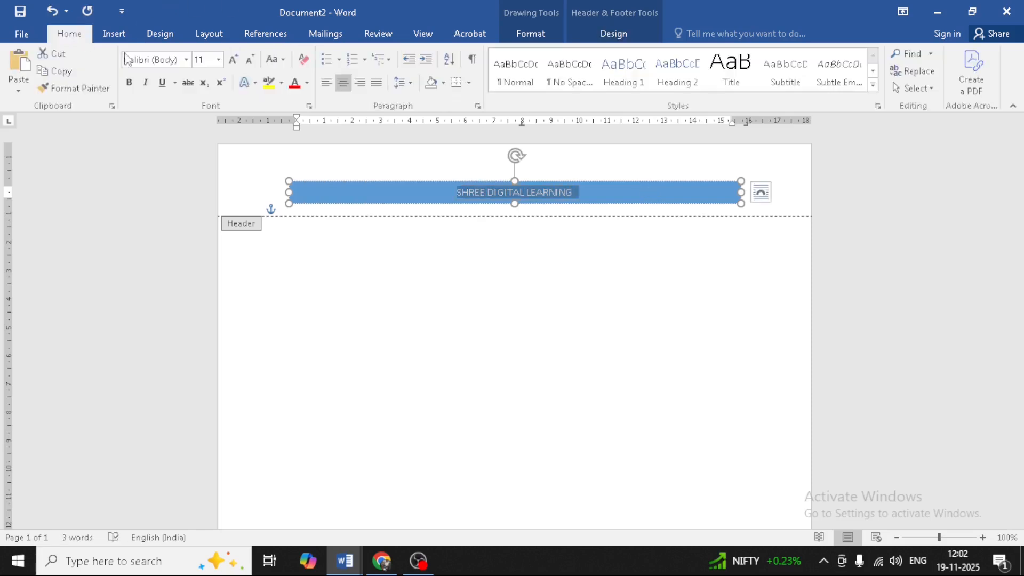
left_click(230, 60)
left_click(230, 60)
left_click(230, 59)
left_click(231, 60)
left_click(231, 61)
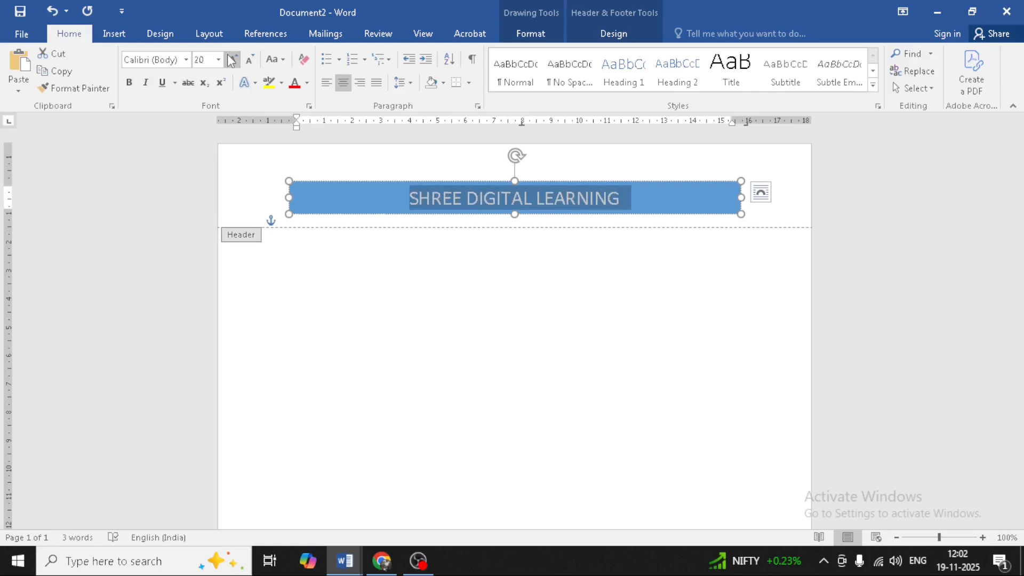
left_click(129, 82)
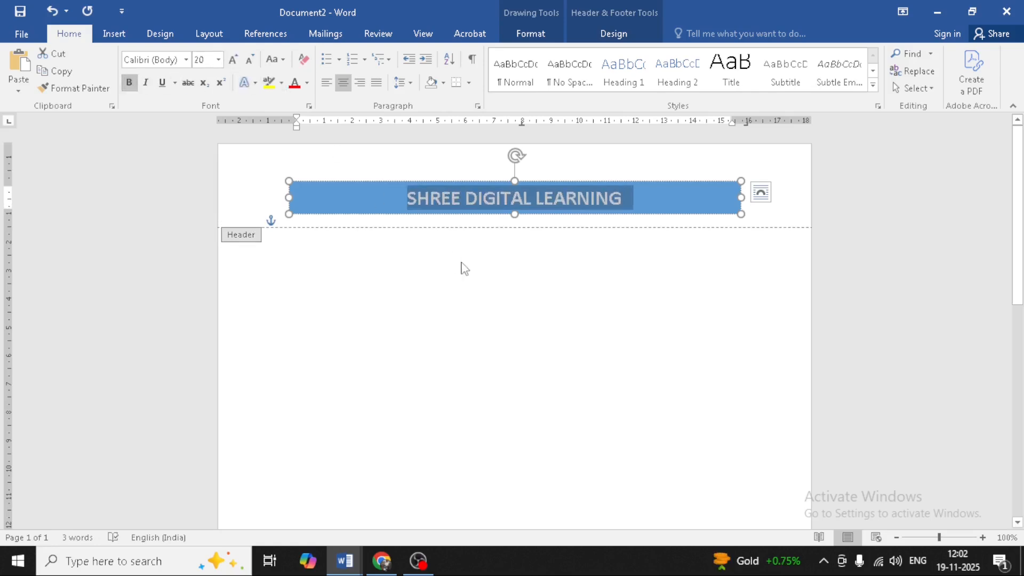
left_click(633, 198)
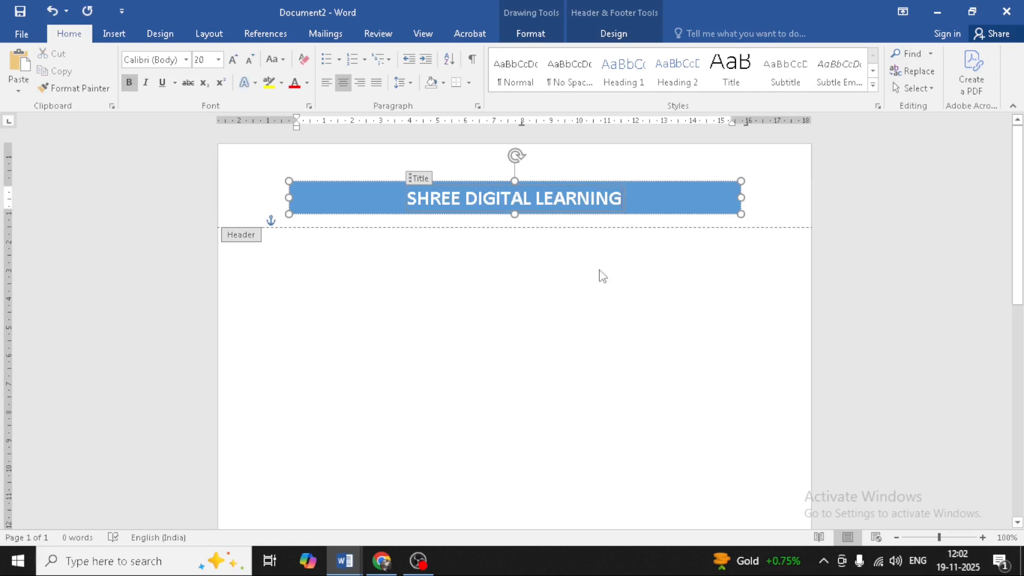
Step: Insert the Accent Bar 2 '1 | Page' page number at the bottom of the footer
scroll(603, 276, "down", 8)
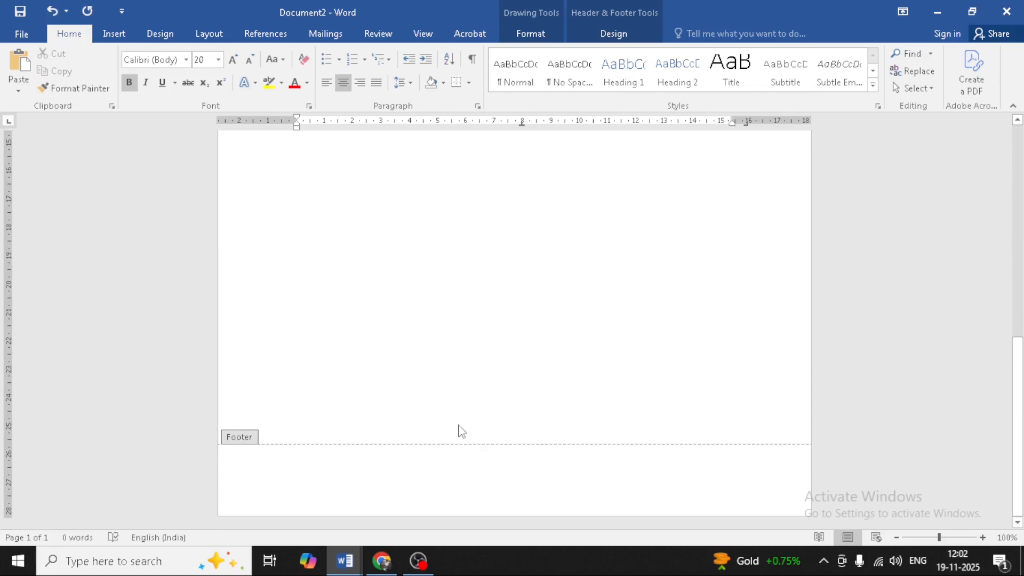
left_click(393, 489)
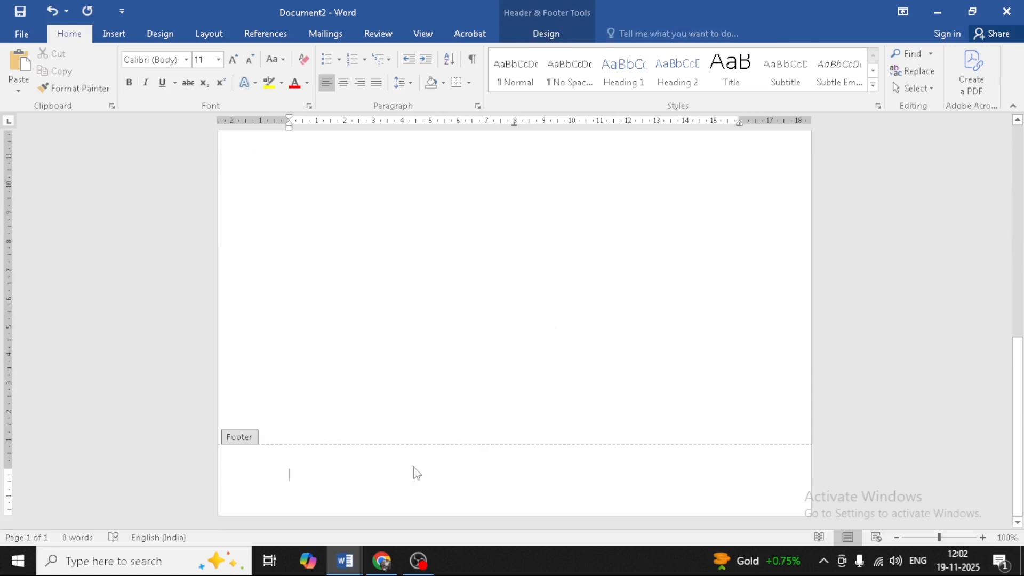
left_click(557, 38)
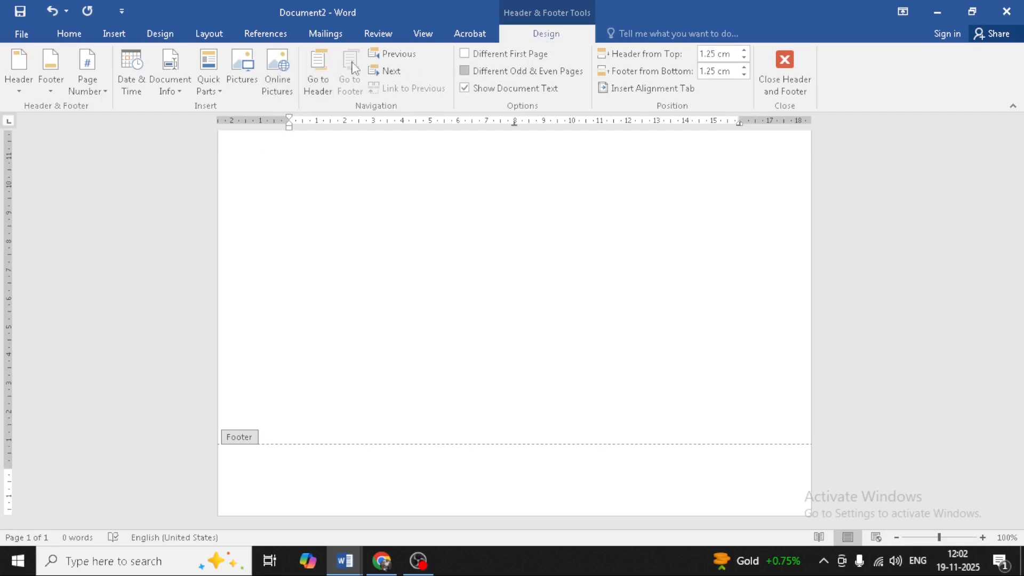
left_click(47, 92)
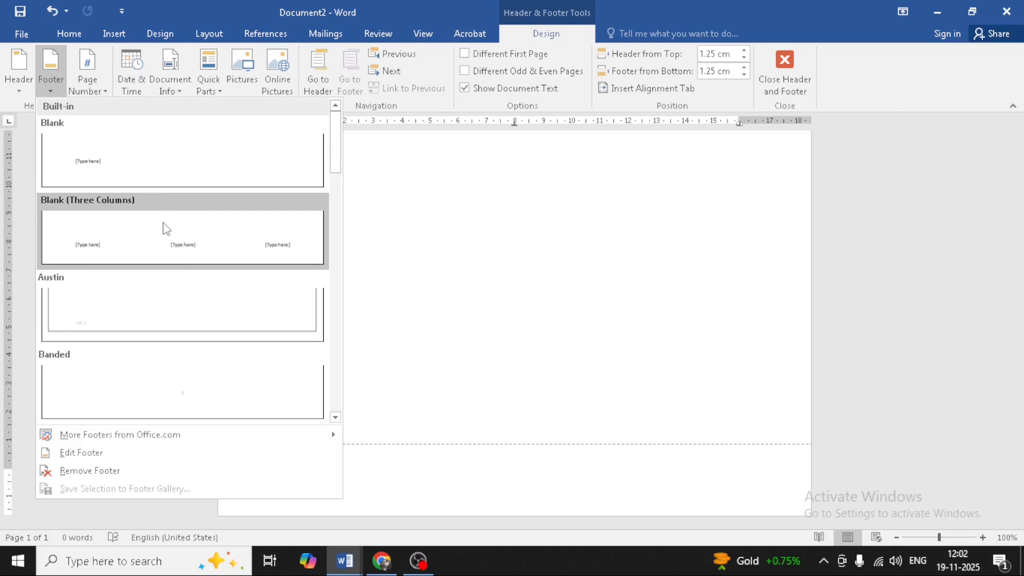
scroll(167, 234, "down", 9)
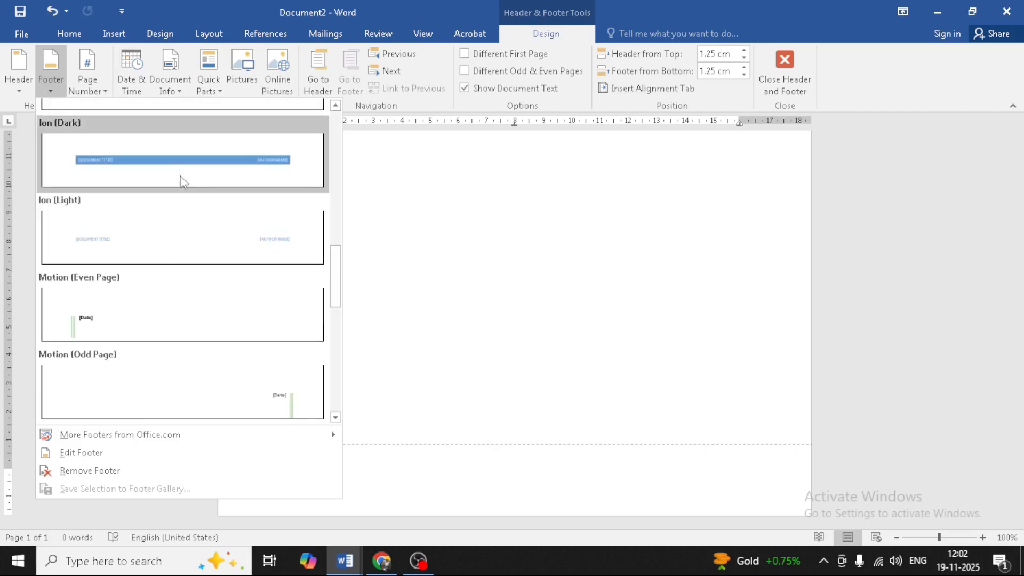
left_click(96, 82)
mouse_move(123, 125)
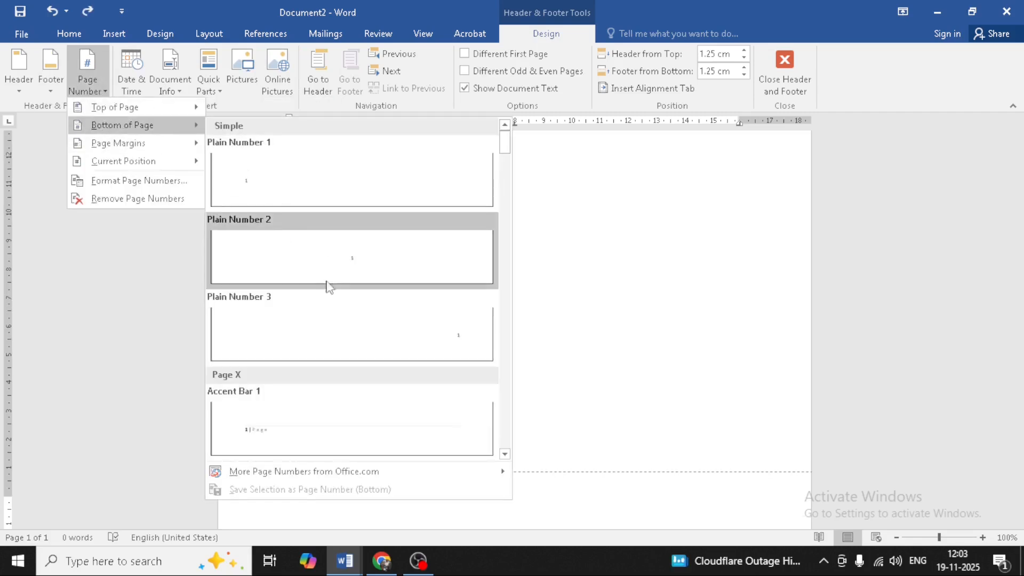
scroll(251, 413, "down", 3)
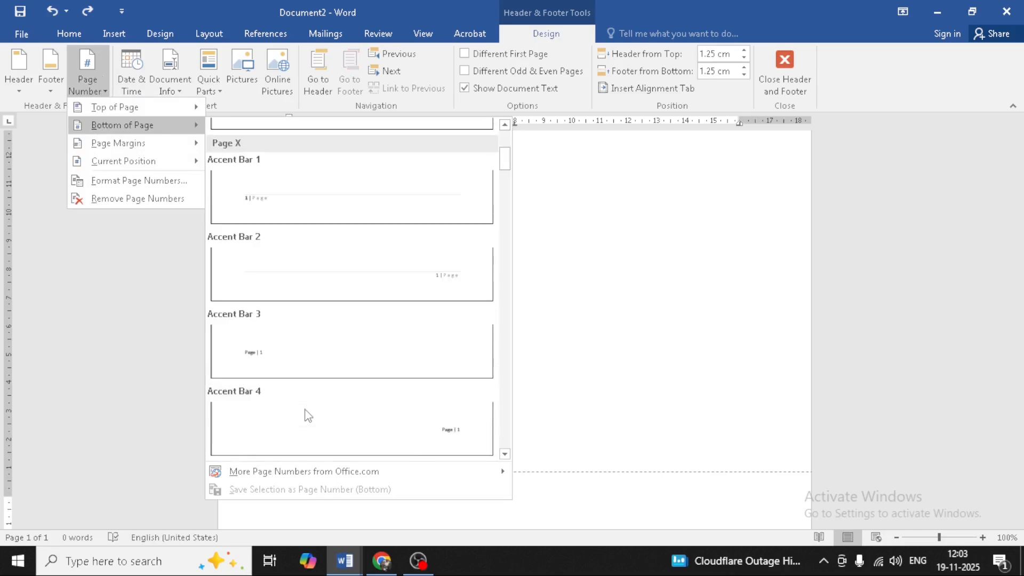
left_click(431, 292)
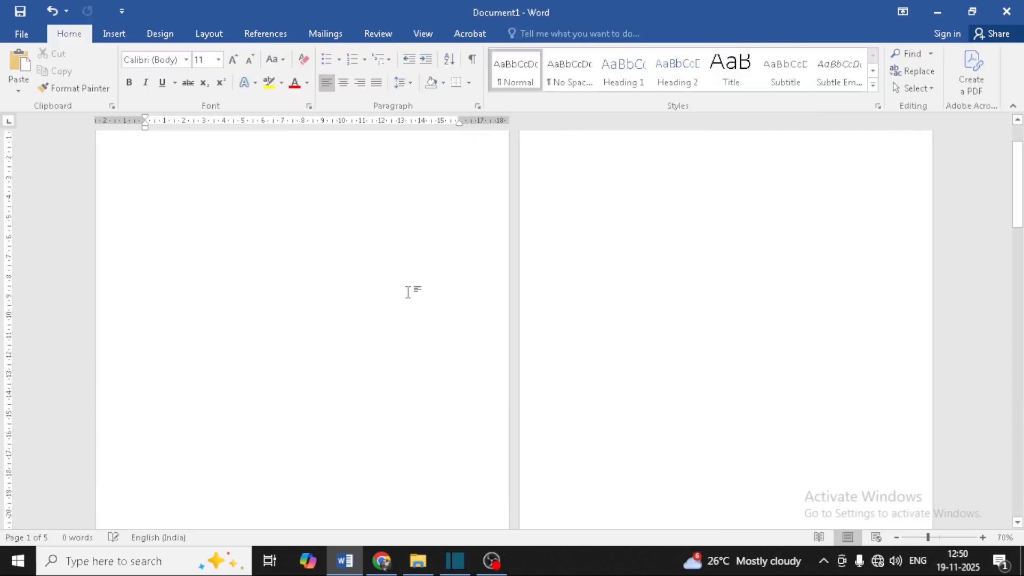
scroll(412, 290, "down", 3)
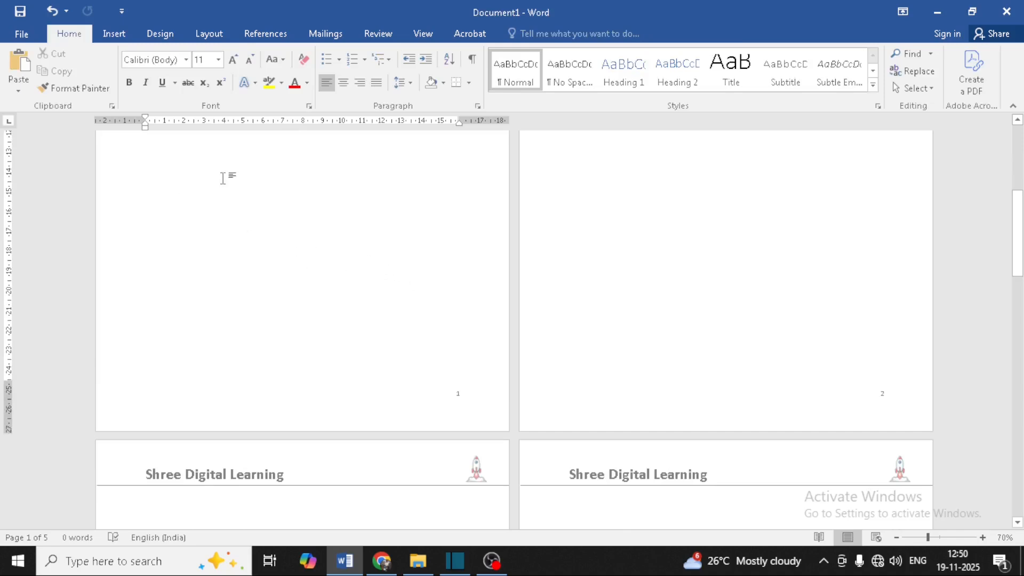
Step: Reopen the Shree Digital Learning header for editing and show the Page Number options
scroll(302, 268, "down", 5)
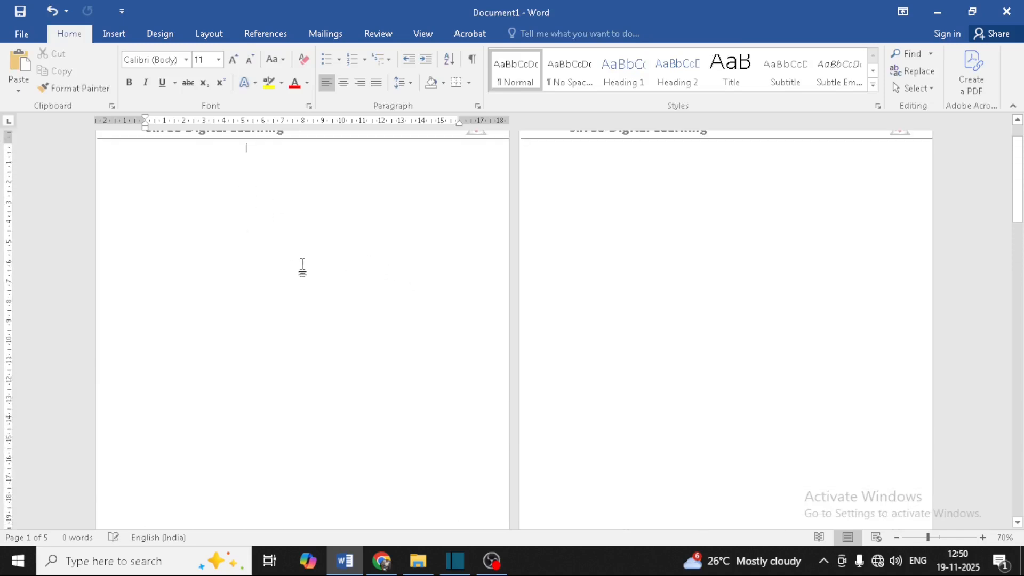
scroll(302, 268, "up", 1)
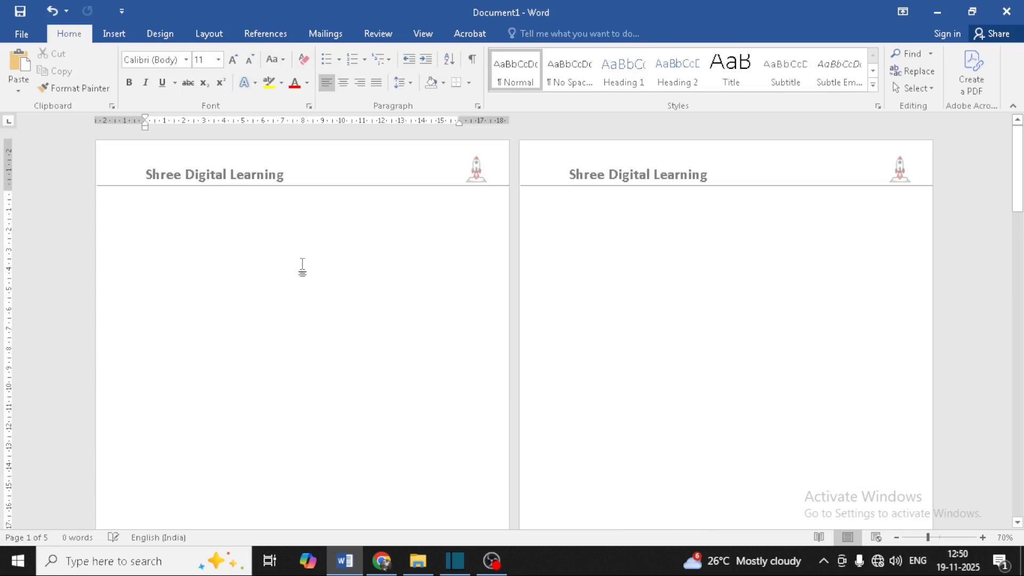
double_click(289, 179)
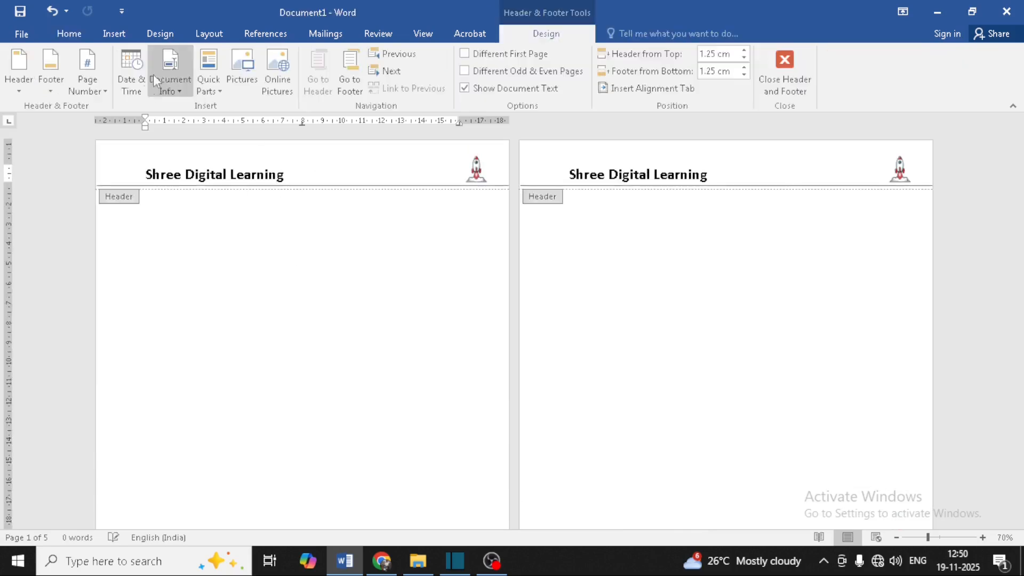
left_click(106, 91)
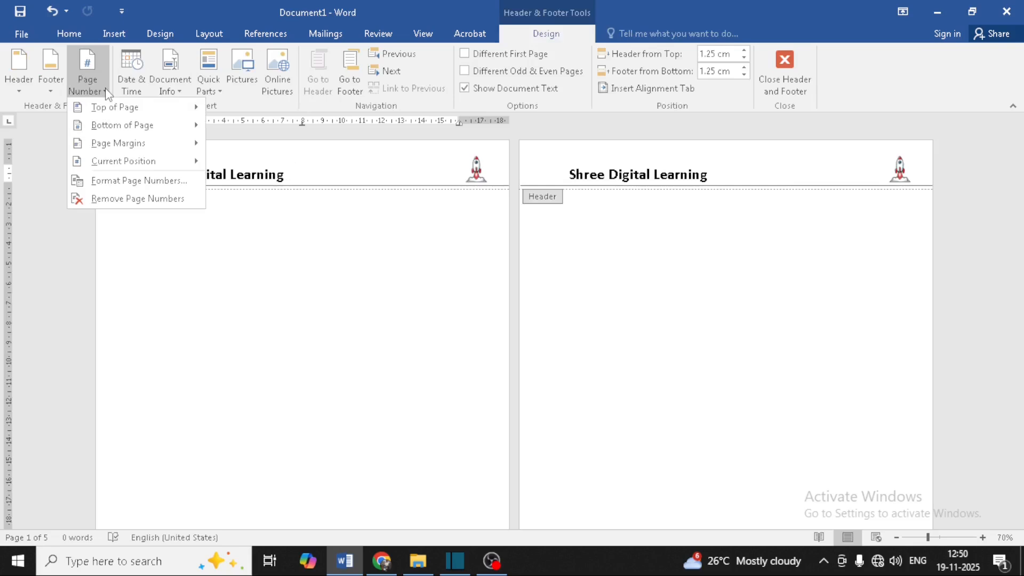
Step: Change the page number format to lowercase letters (a, b, c, ...)
left_click(118, 184)
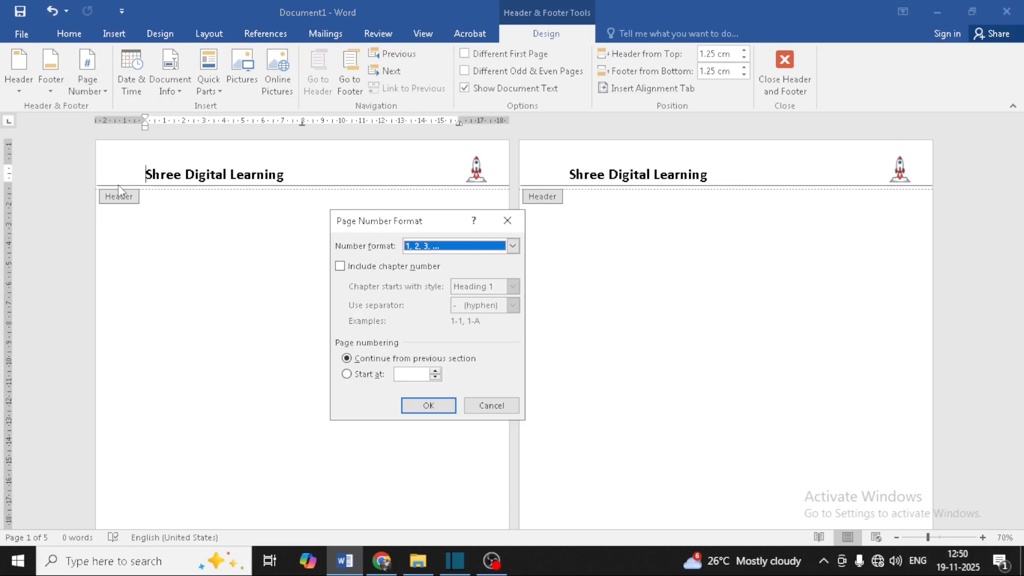
left_click_drag(366, 223, 338, 217)
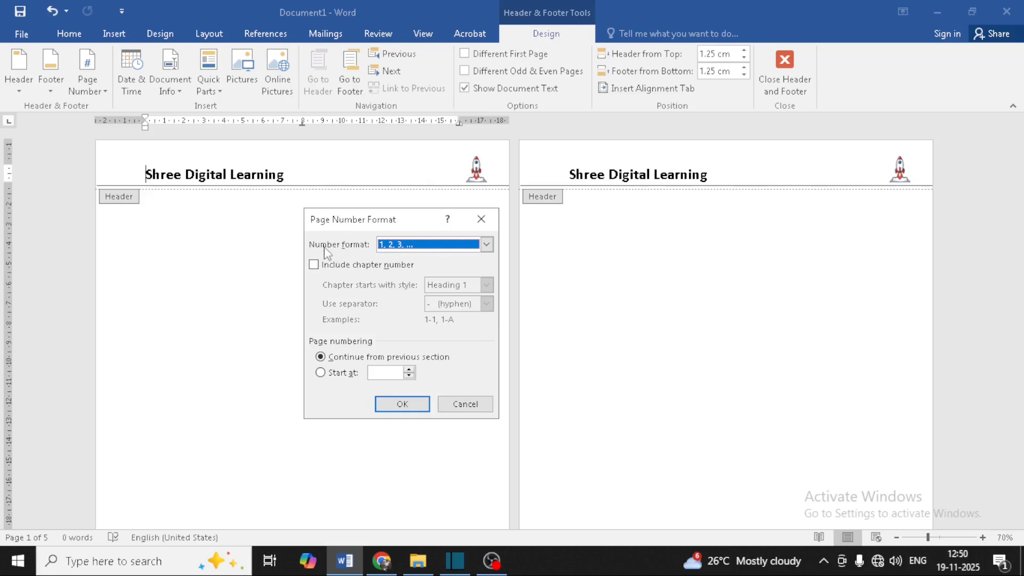
left_click(409, 246)
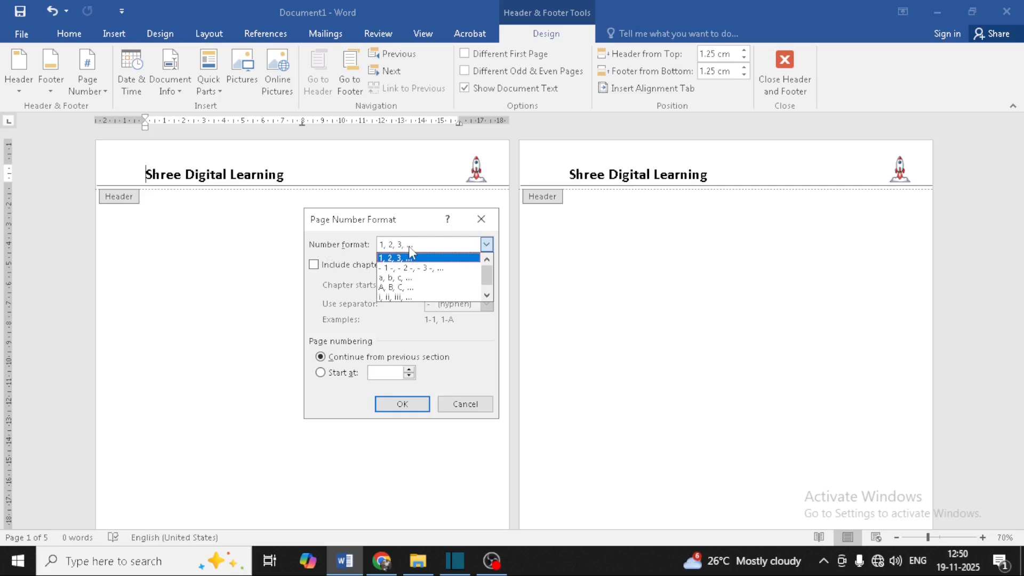
left_click(407, 277)
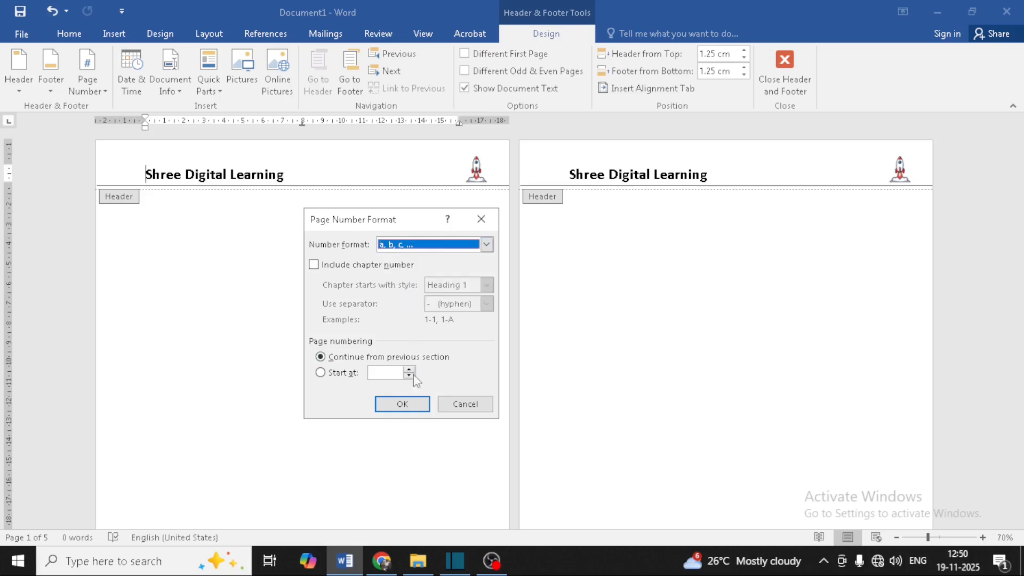
left_click(411, 403)
Step: Set the footer page number format to lowercase Roman numerals (i, ii, iii, ...)
scroll(440, 368, "down", 5)
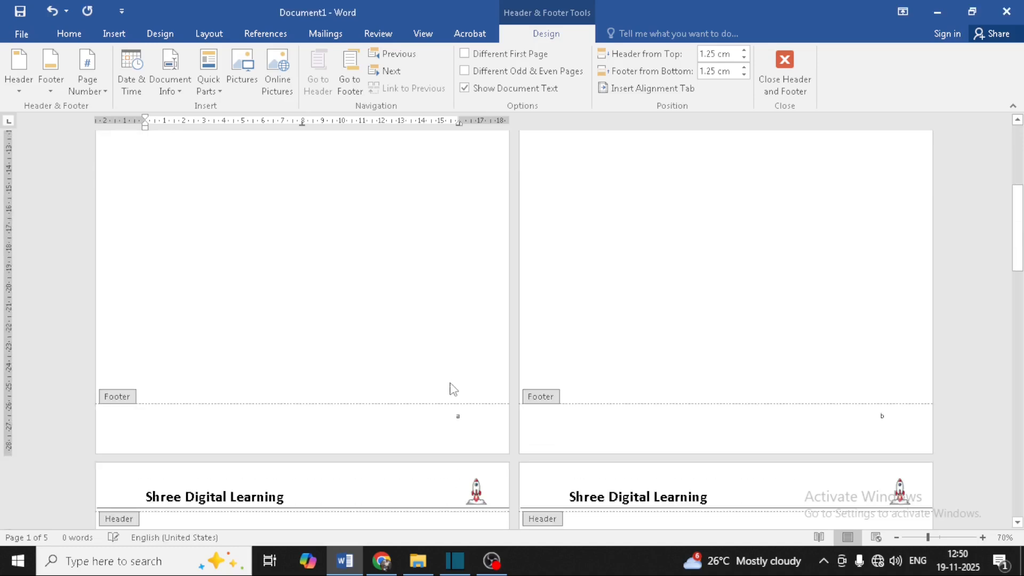
scroll(468, 410, "up", 4)
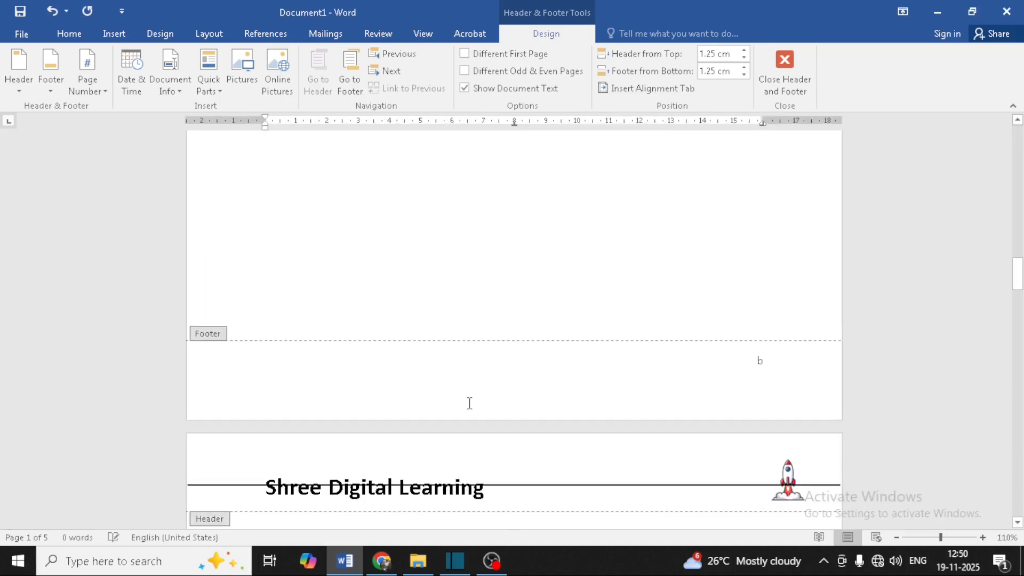
scroll(483, 358, "up", 15)
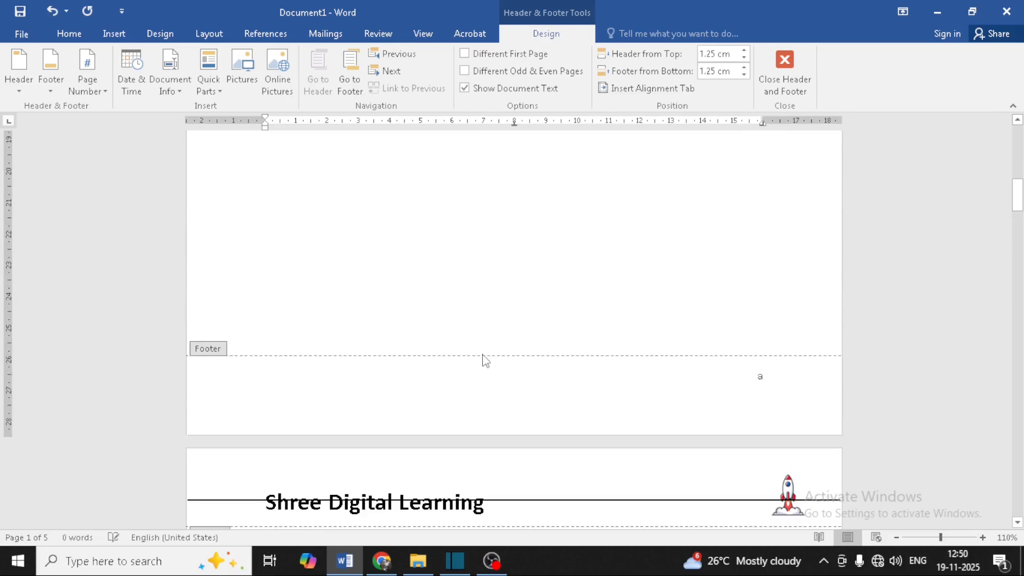
scroll(486, 360, "down", 20)
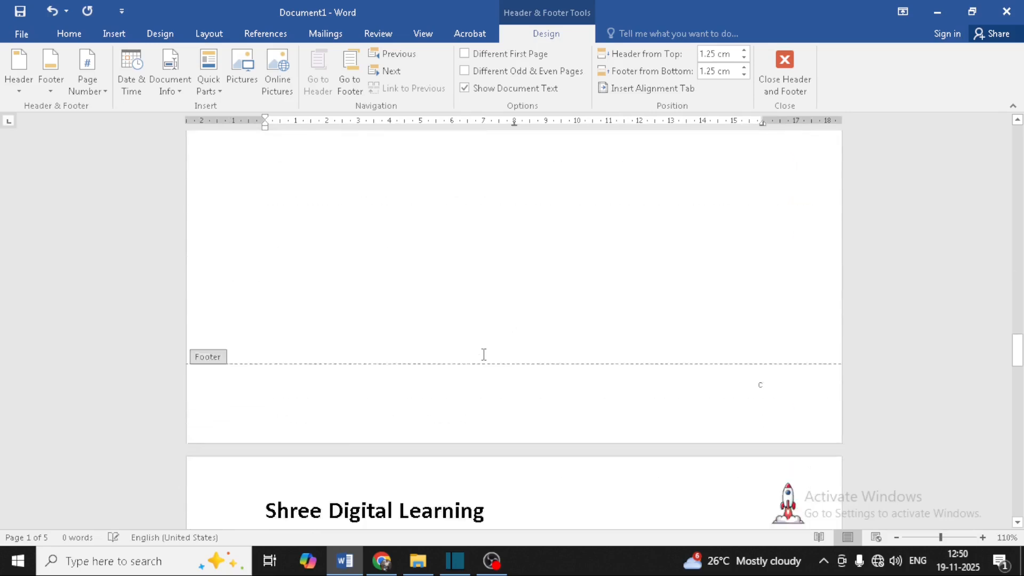
scroll(483, 355, "down", 20)
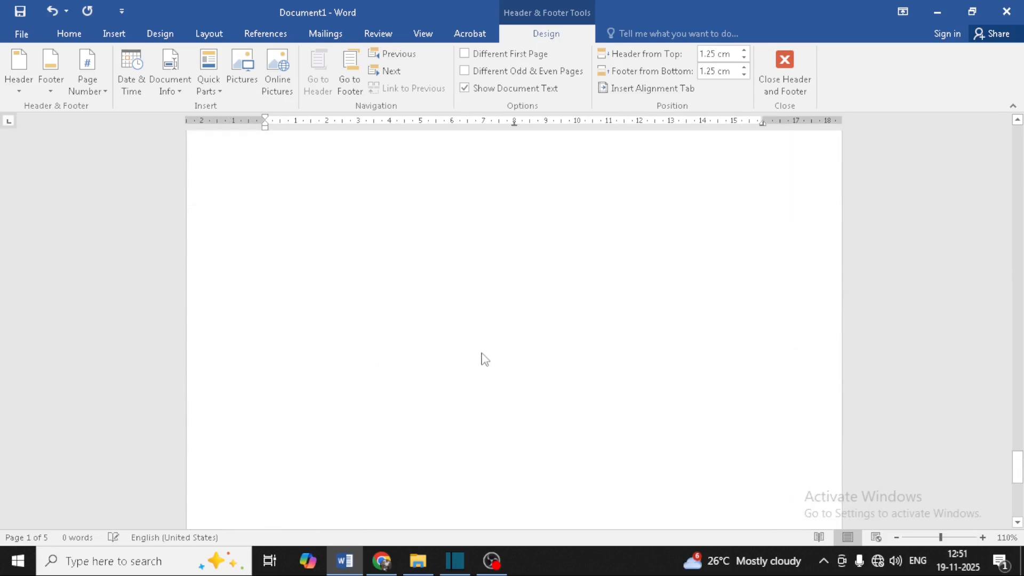
scroll(484, 357, "down", 5)
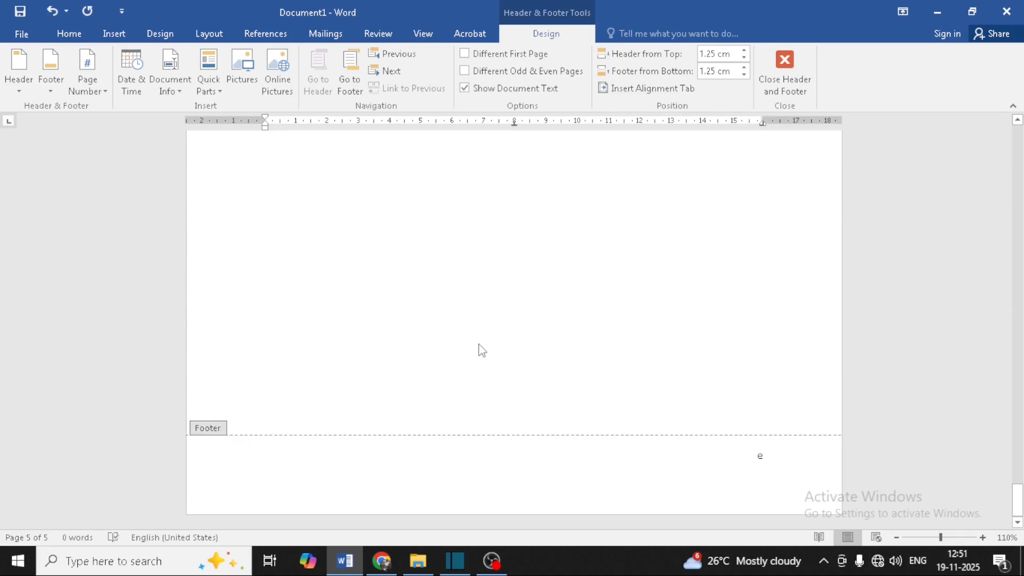
double_click(760, 456)
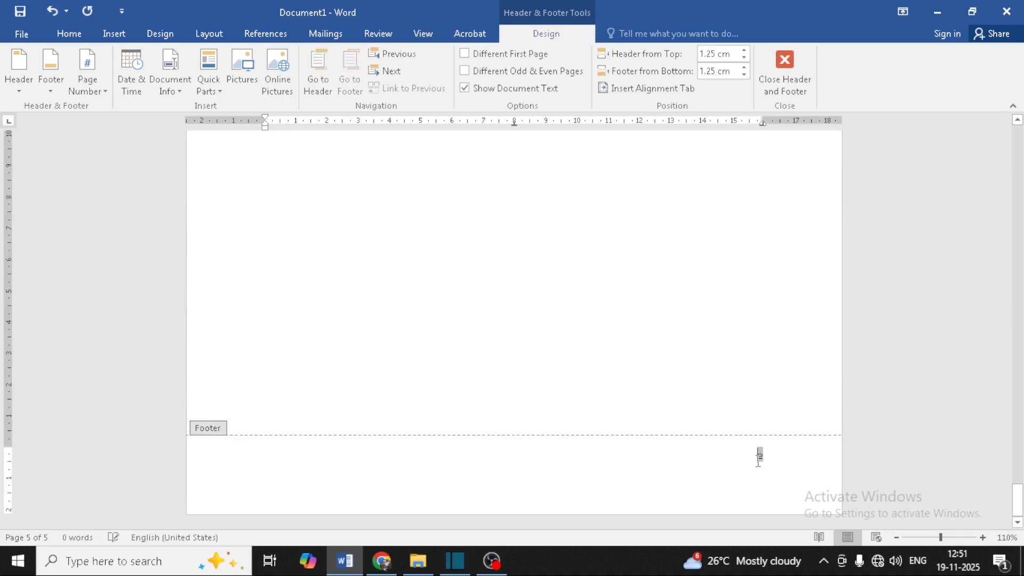
left_click(93, 91)
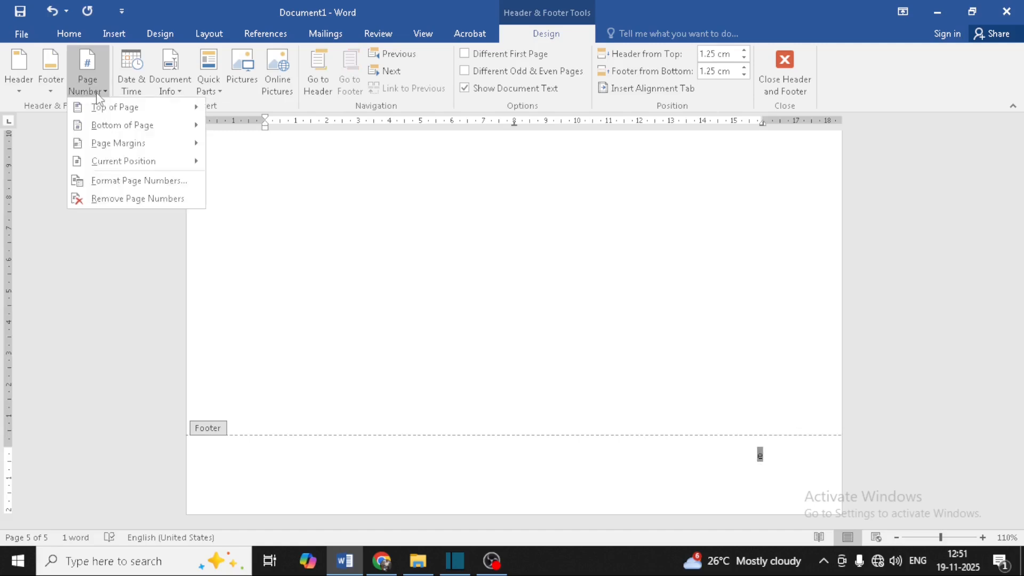
left_click(137, 180)
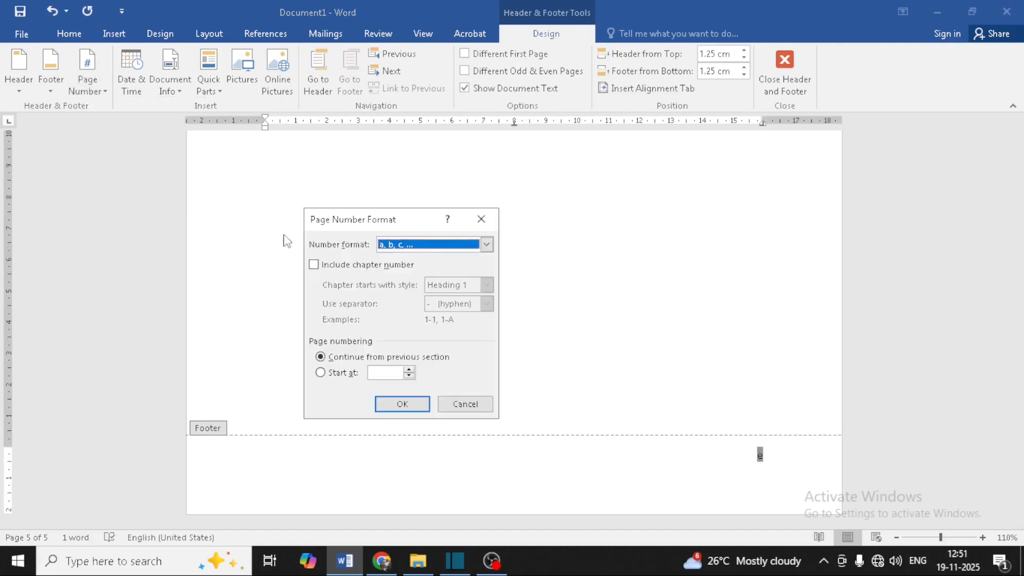
left_click(405, 248)
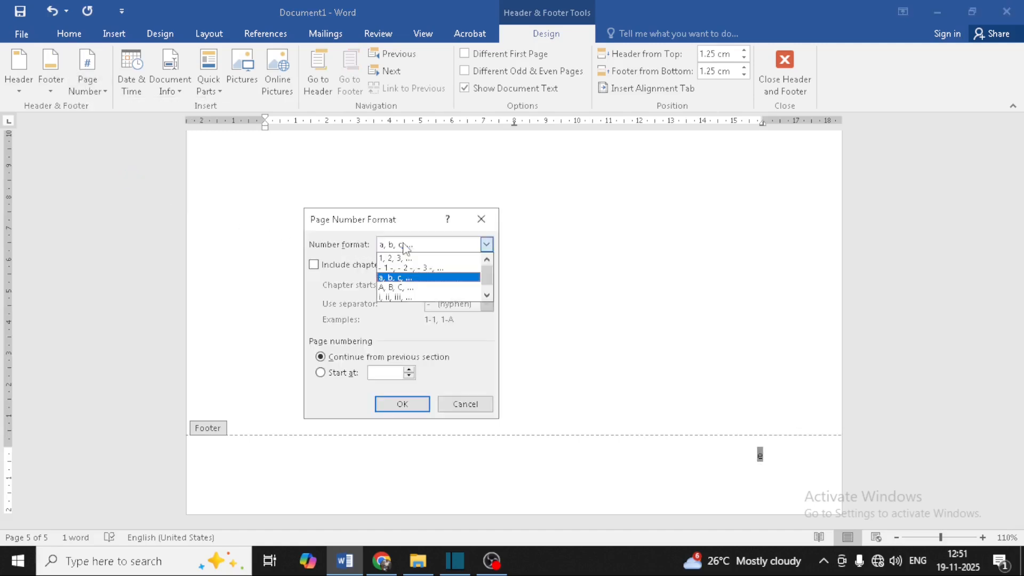
left_click(408, 296)
left_click(420, 403)
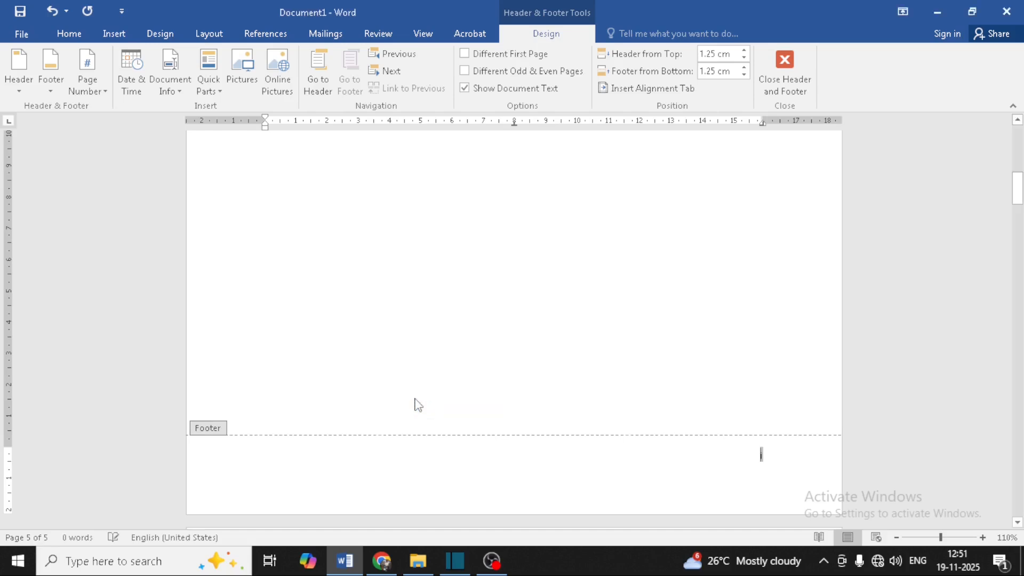
Step: Enlarge the footer page number to 30 pt
left_click(802, 463)
left_click_drag(792, 459, 697, 453)
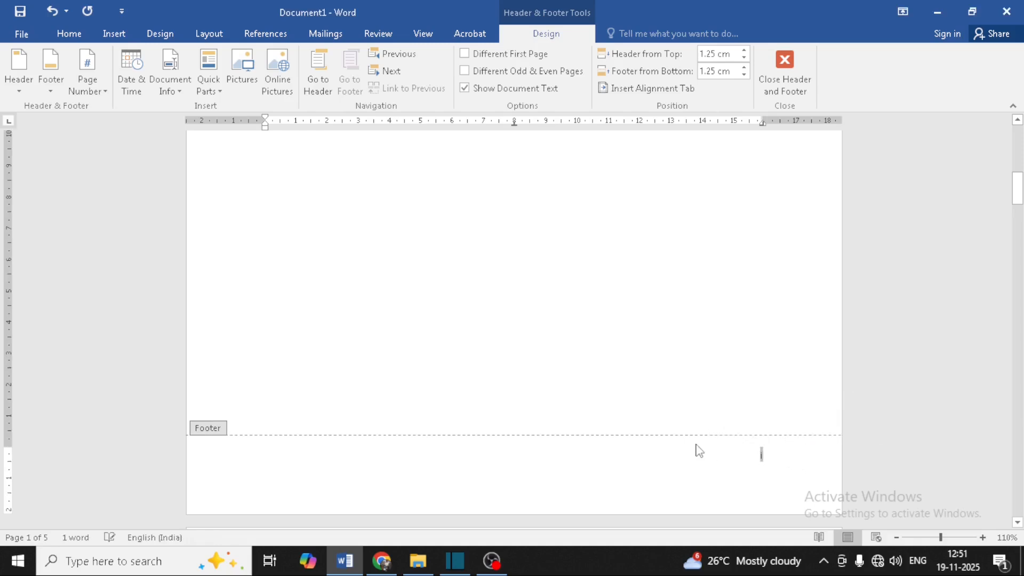
key("ctrl+bracketright")
key("ctrl+bracketright")
key("ctrl+bracketright")
key("ctrl+bracketright")
key("ctrl+bracketright")
key("ctrl+bracketright")
key("ctrl+bracketright")
key("ctrl+bracketright")
key("ctrl+bracketright")
key("ctrl+bracketright")
key("ctrl+bracketright")
key("ctrl+bracketright")
key("ctrl+bracketright")
key("ctrl+bracketright")
key("ctrl+bracketright")
key("ctrl+bracketright")
key("ctrl+bracketright")
key("ctrl+bracketright")
key("ctrl+bracketright")
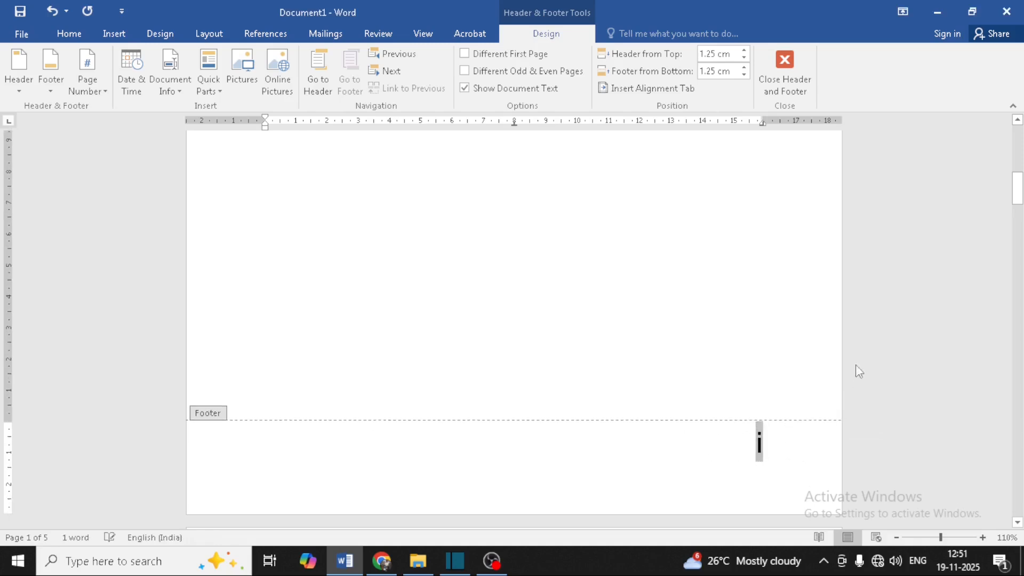
left_click(783, 446)
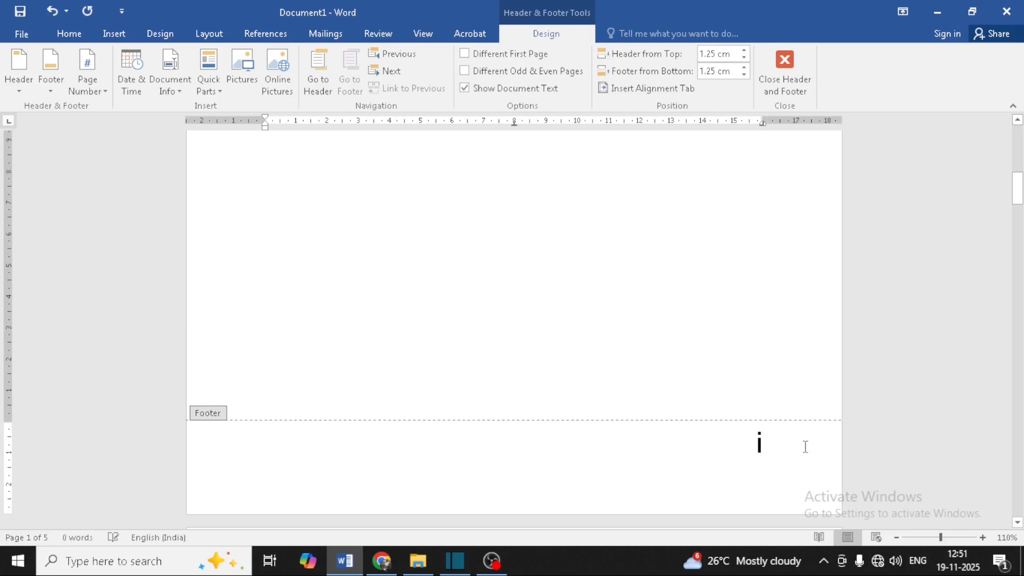
scroll(805, 447, "down", 10)
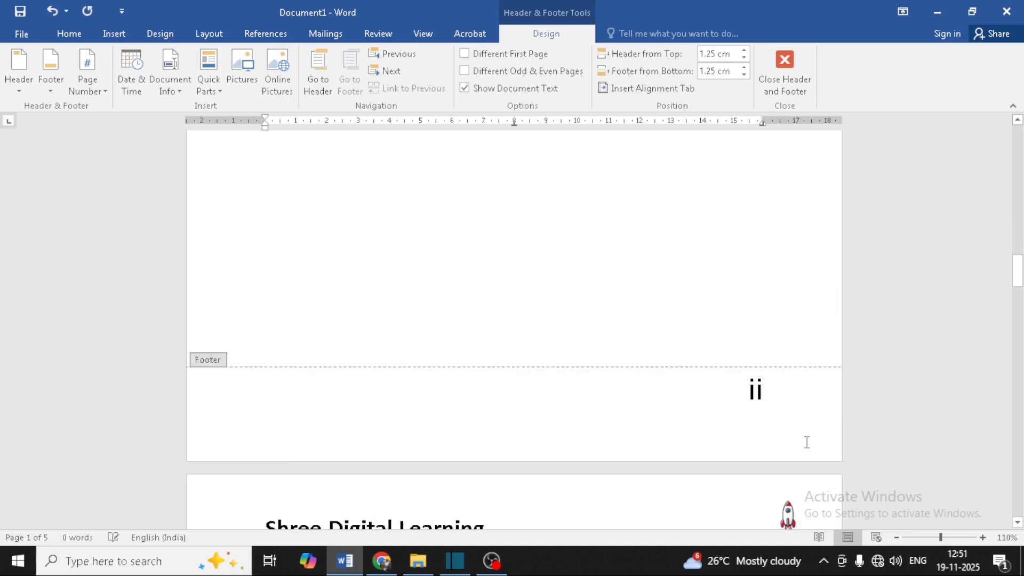
scroll(806, 442, "down", 8)
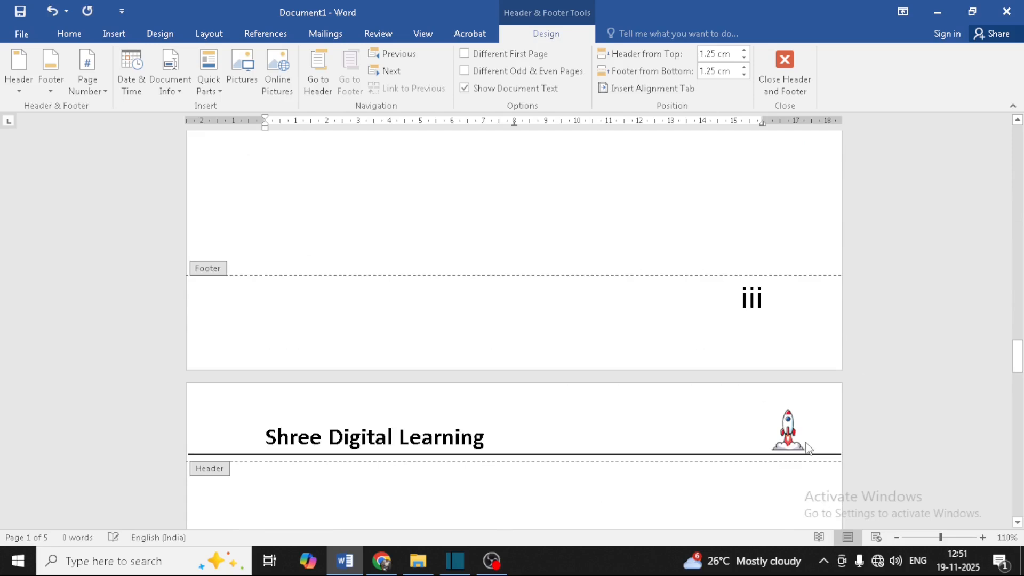
scroll(806, 445, "down", 20)
scroll(806, 443, "down", 15)
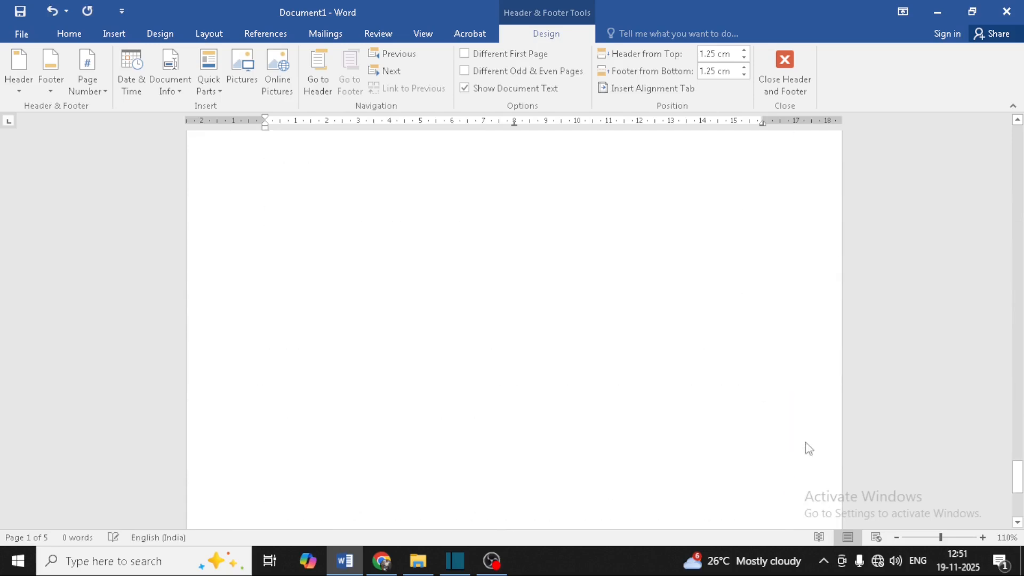
Step: Renumber the footer pages with digits (1, 2, 3) starting at 51
left_click_drag(808, 443, 645, 435)
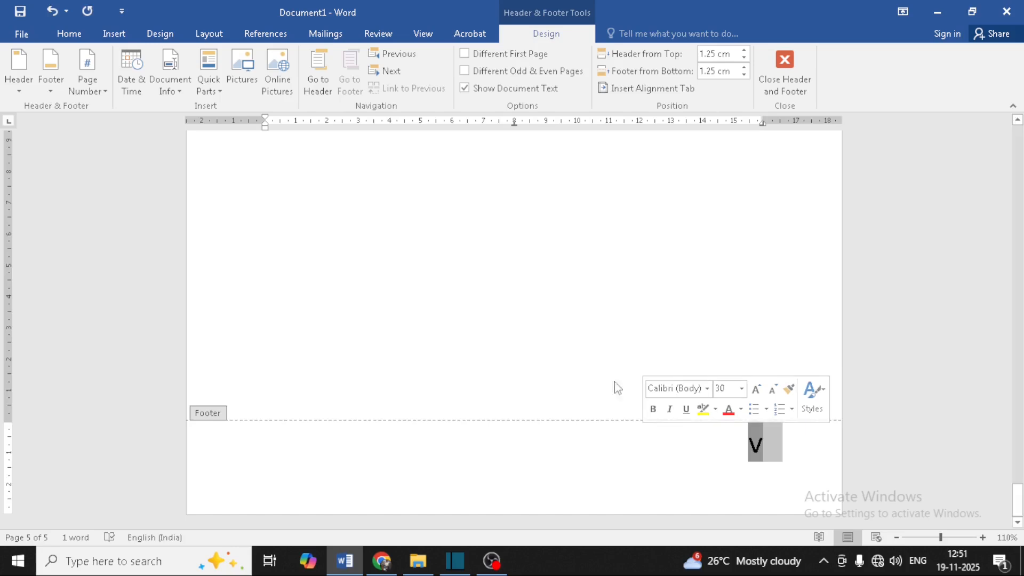
left_click(100, 88)
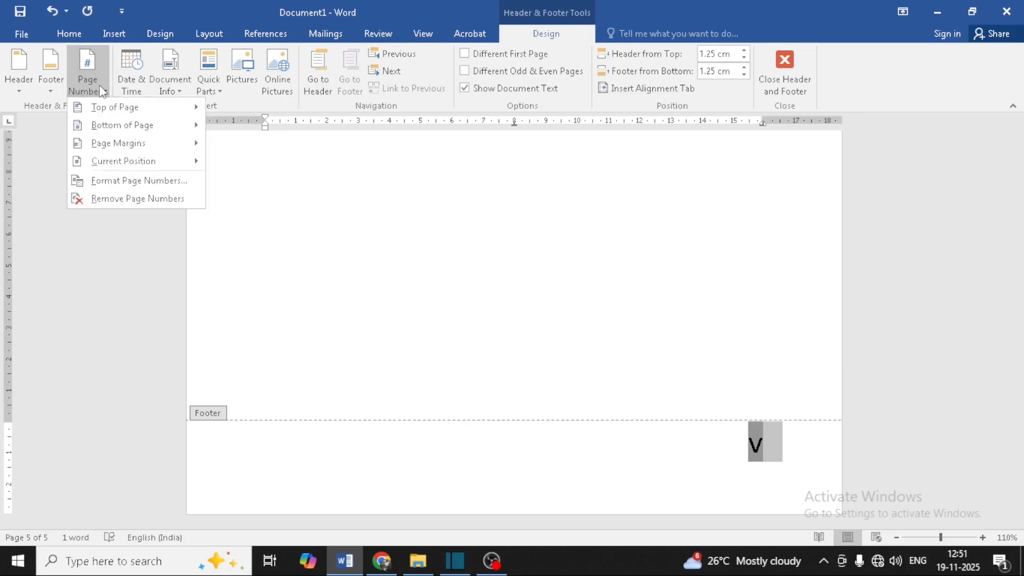
left_click(124, 181)
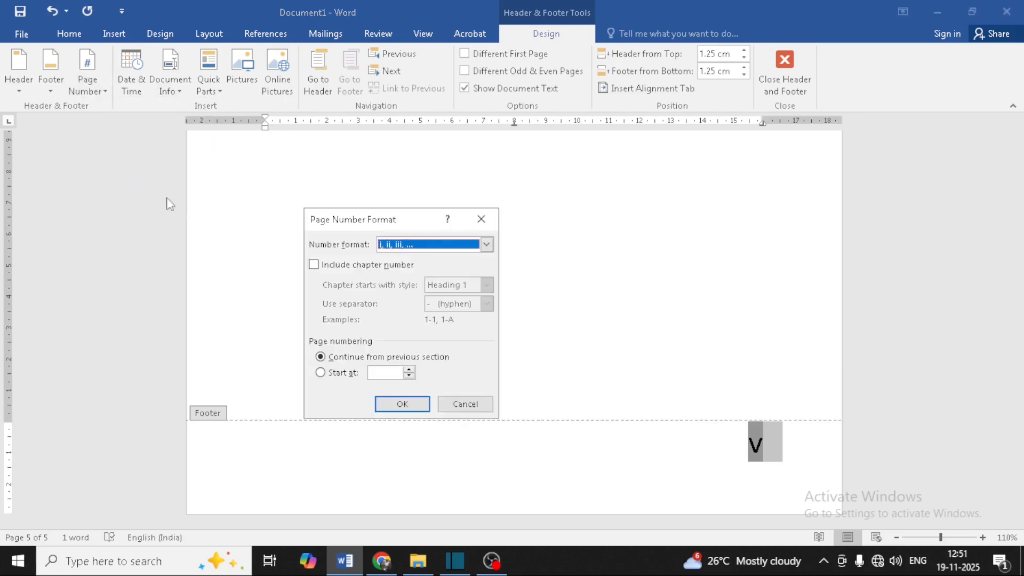
left_click(408, 248)
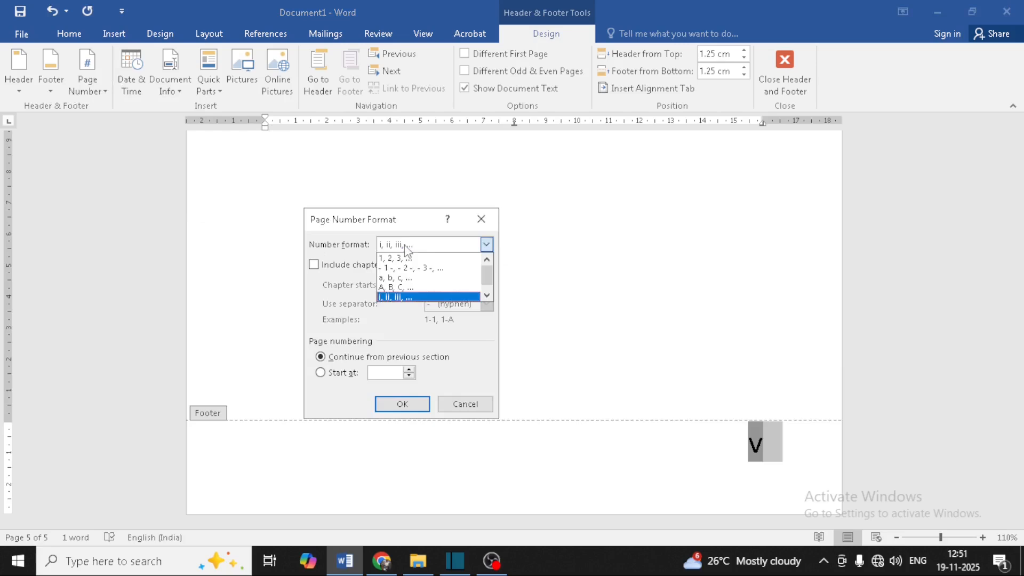
left_click(405, 260)
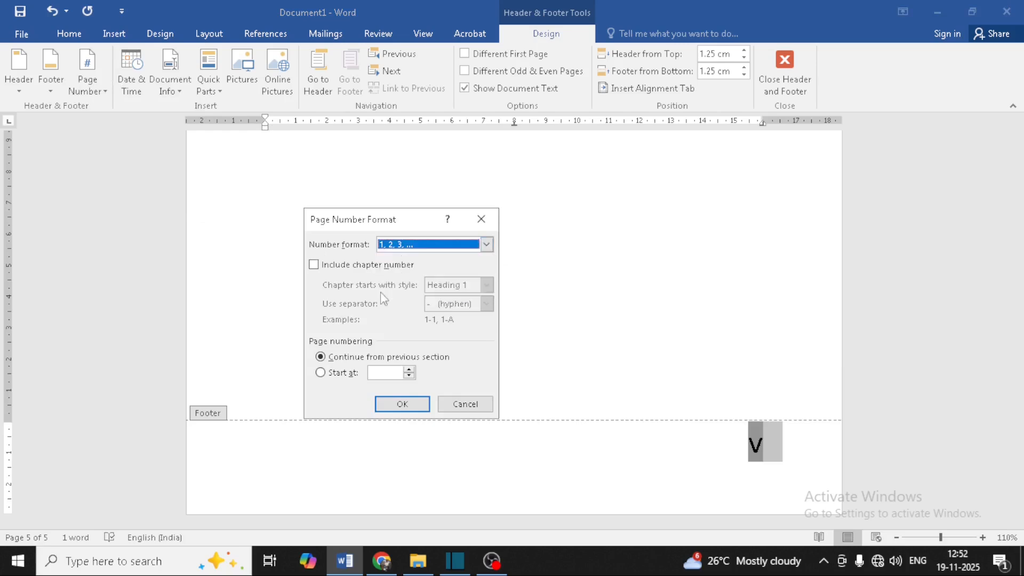
left_click(321, 373)
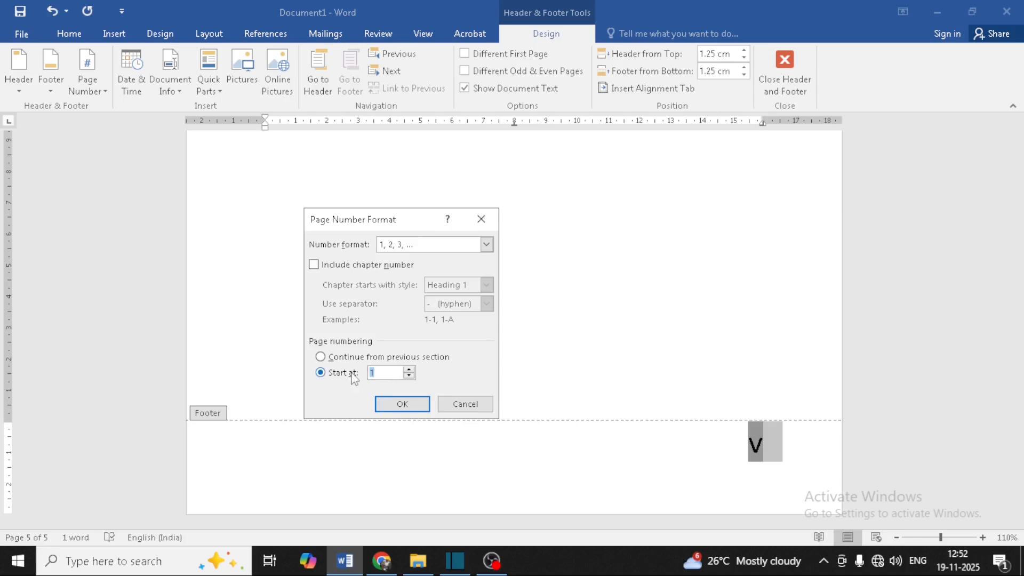
type("51")
left_click(403, 404)
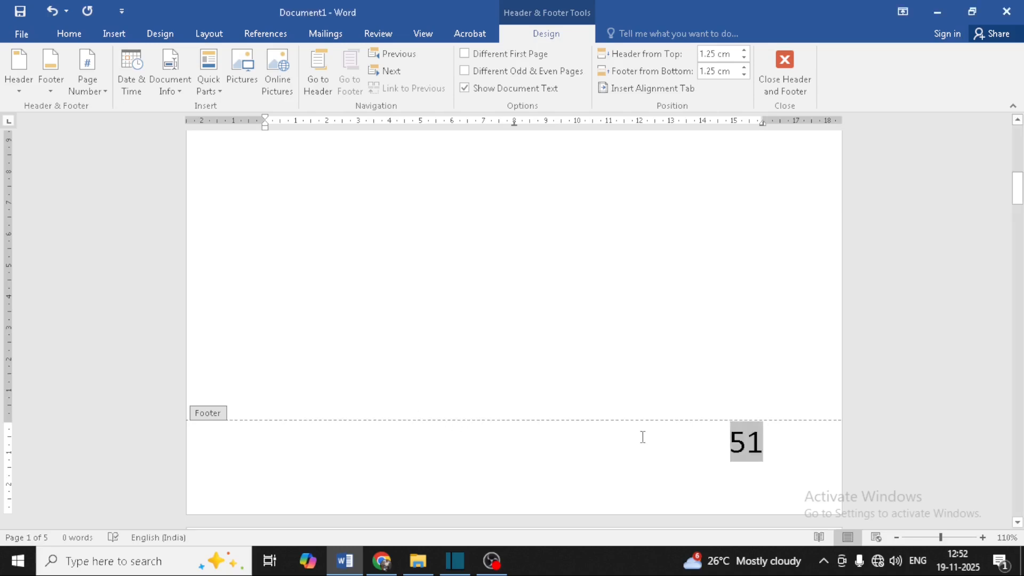
Step: Check the footers show page numbers 51 to 55, then close header and footer editing
scroll(644, 422, "down", 15)
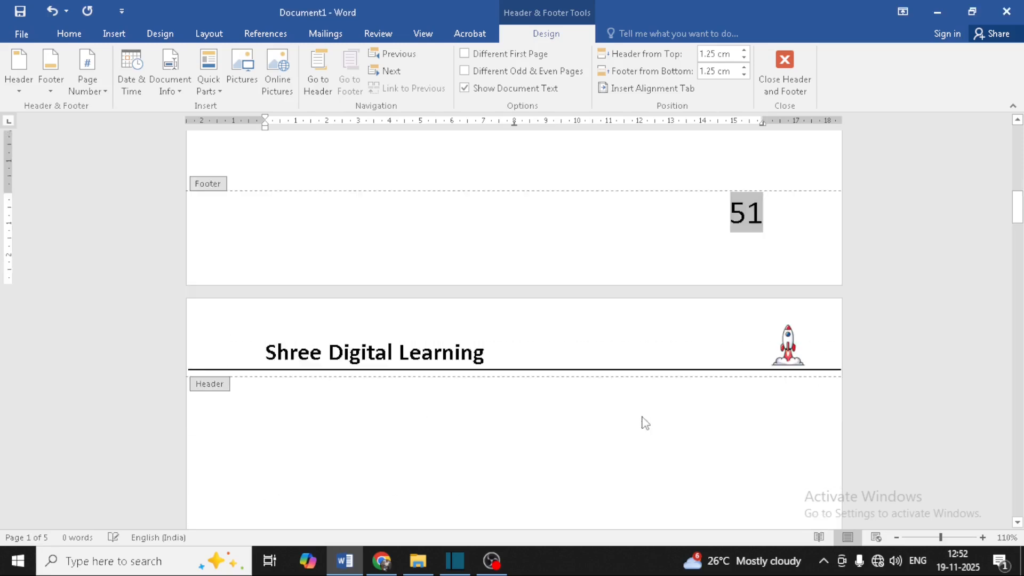
scroll(639, 416, "down", 15)
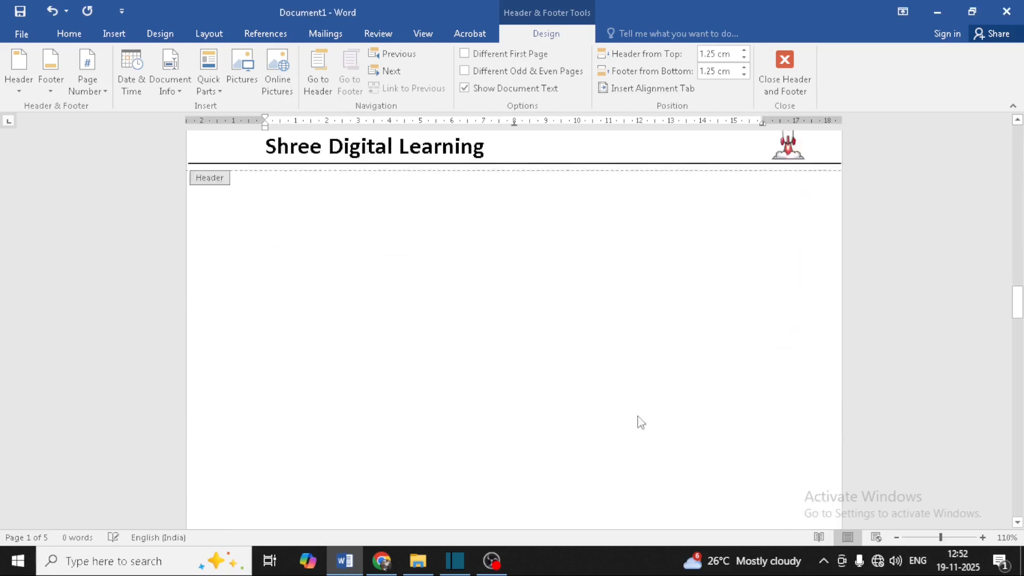
scroll(639, 416, "down", 15)
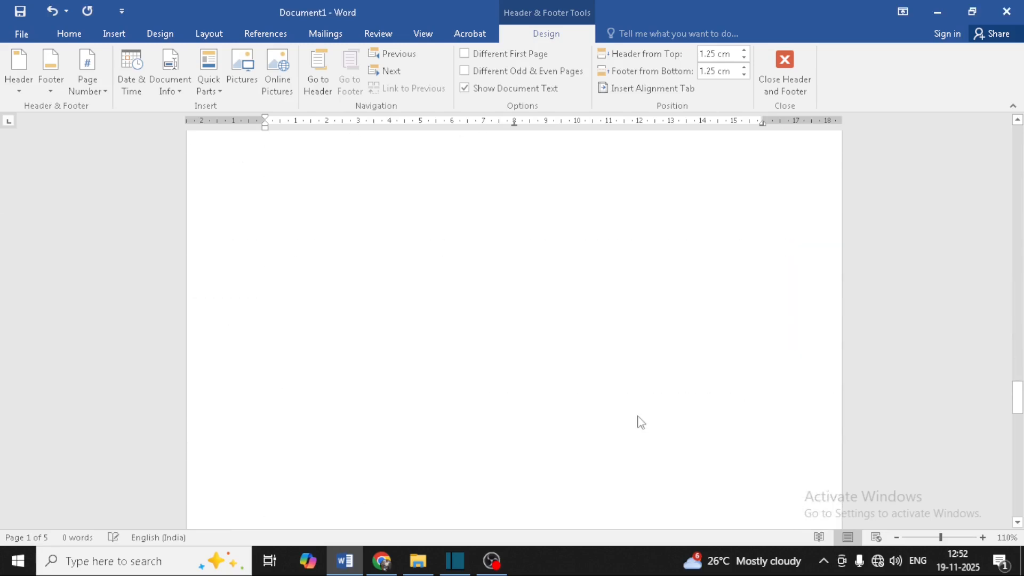
scroll(640, 422, "down", 15)
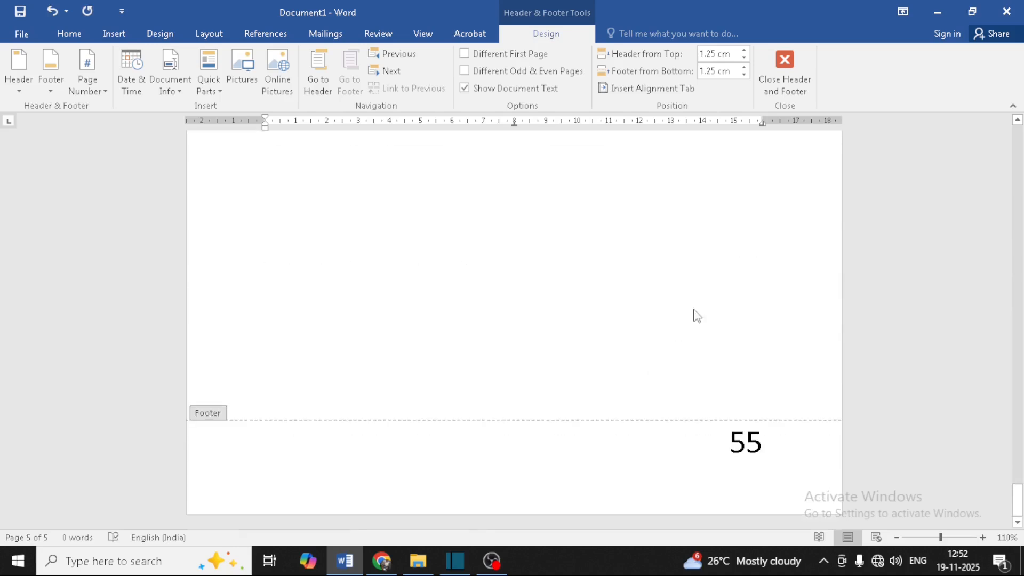
left_click(786, 91)
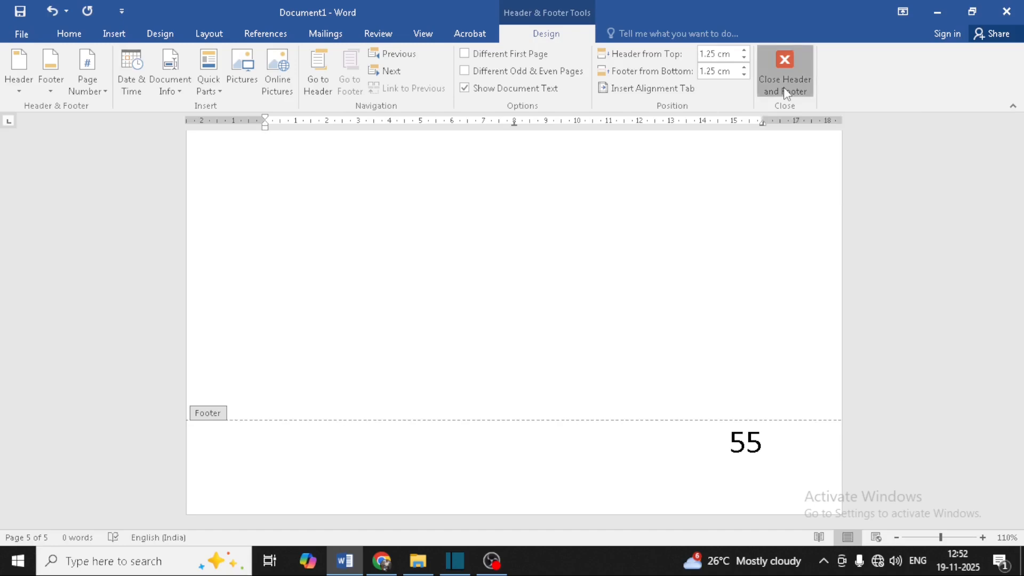
Step: Return to the first page and reopen its header for editing
scroll(612, 361, "down", 5)
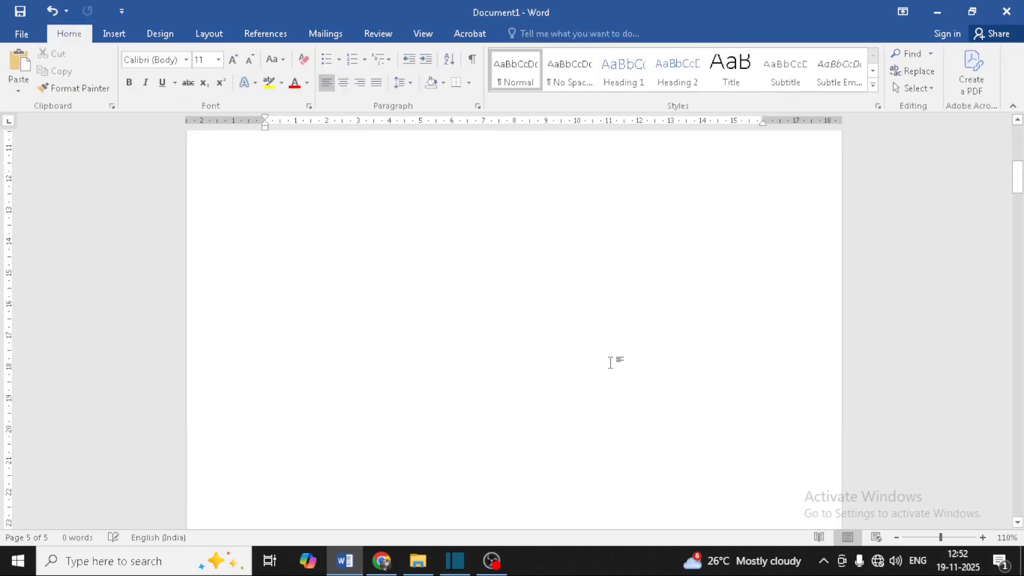
scroll(611, 362, "down", 6)
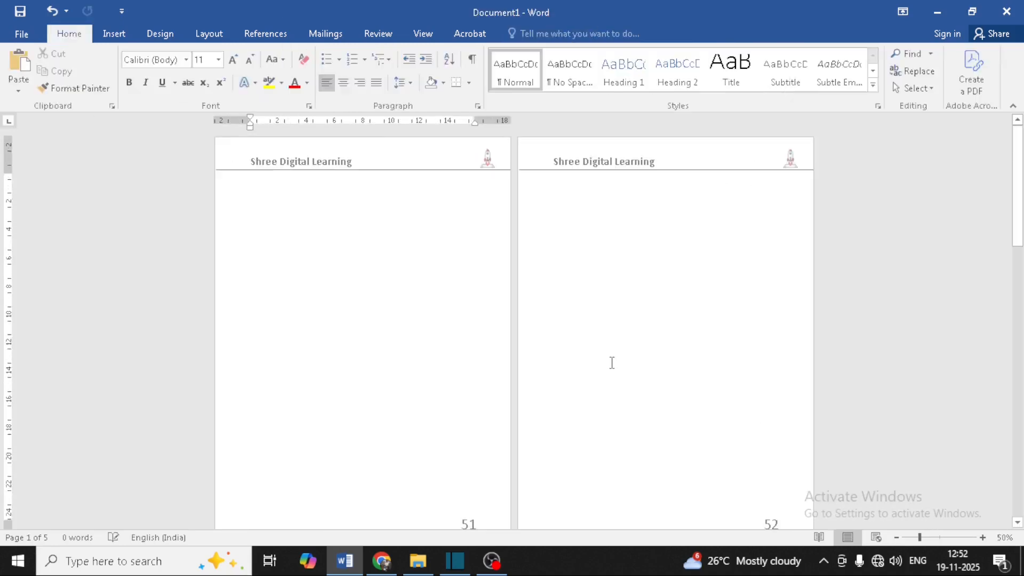
scroll(612, 362, "down", 6)
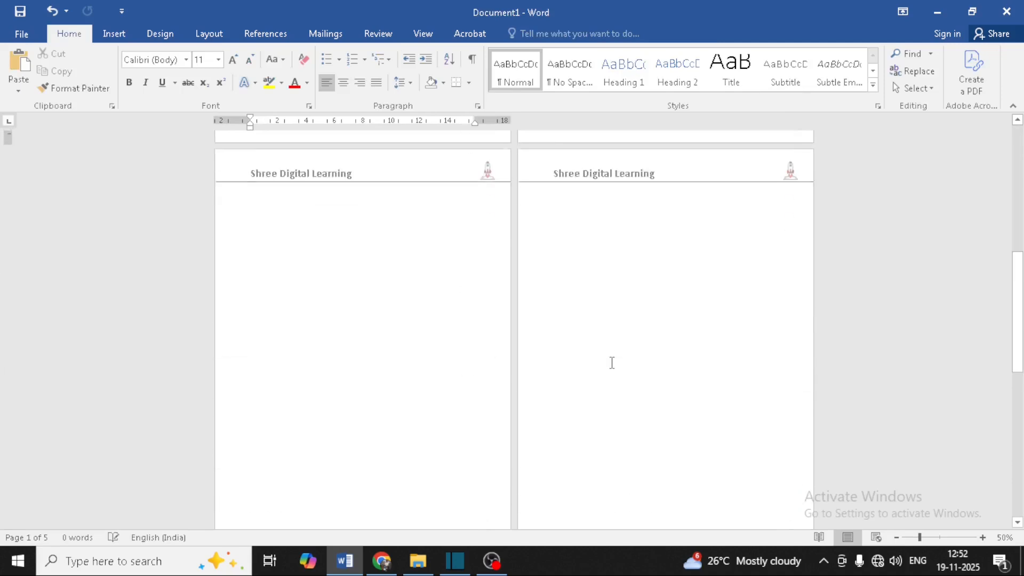
scroll(611, 362, "down", 4)
scroll(610, 366, "up", 3)
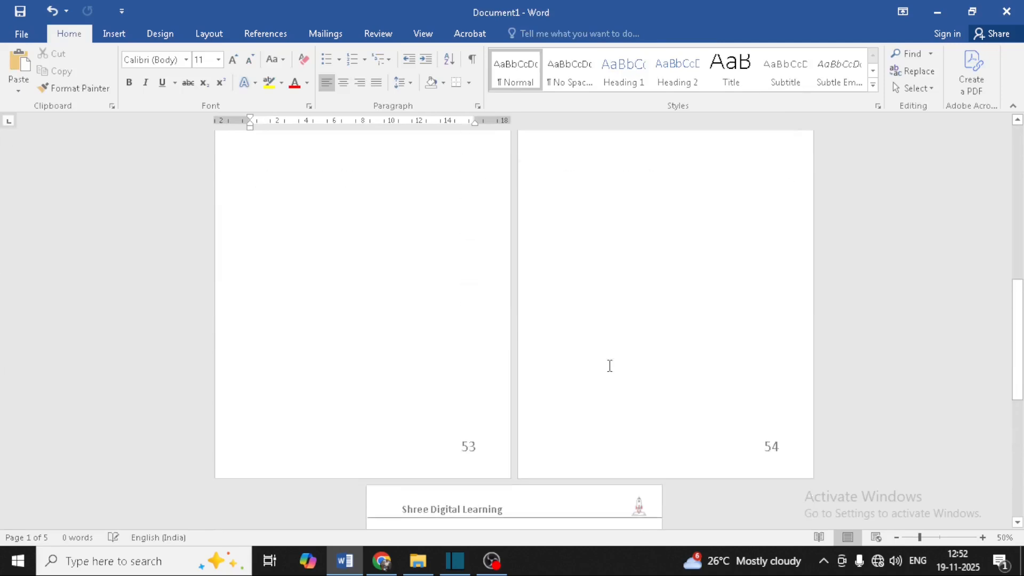
scroll(609, 365, "up", 5)
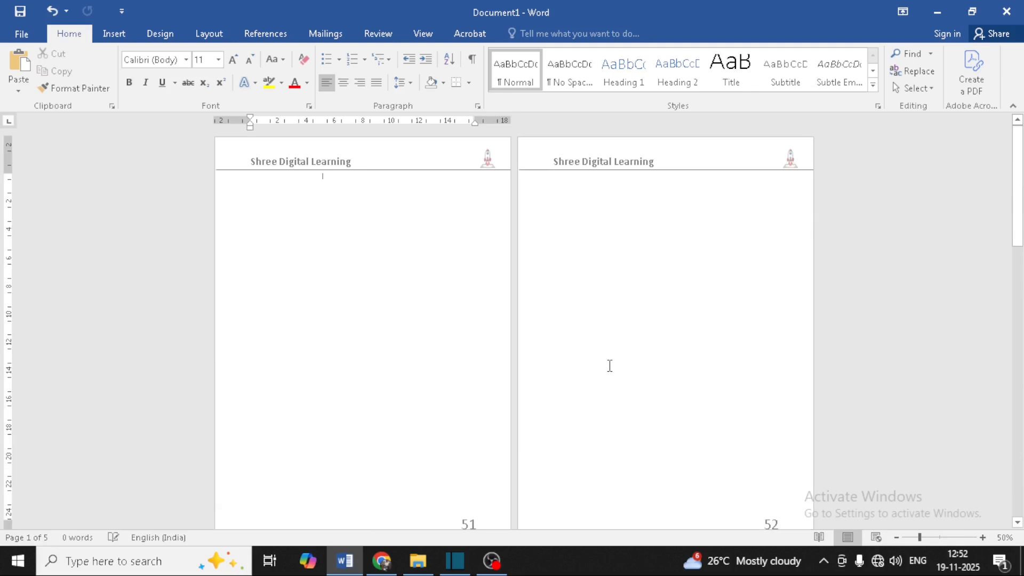
double_click(352, 160)
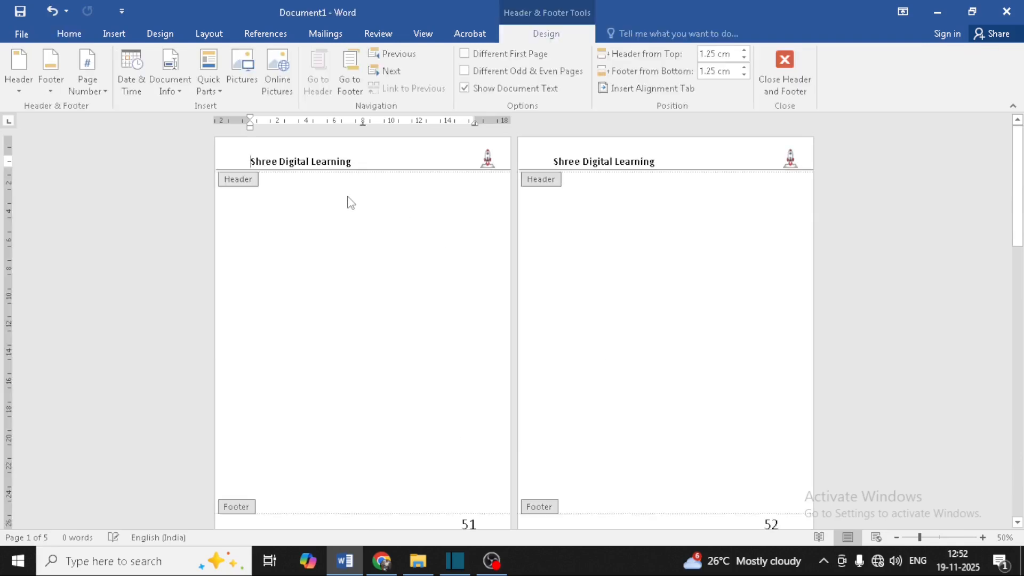